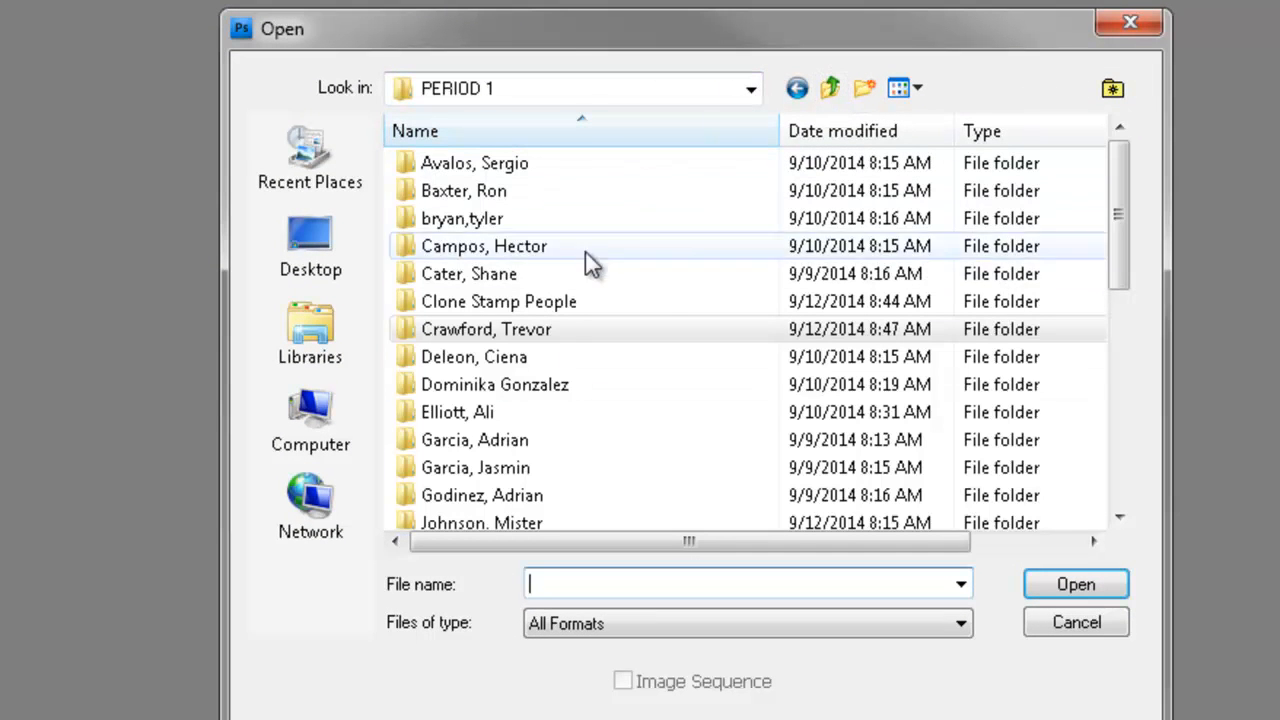
Browse to the Clone Stamp People folder and display its photos as large icons
click(455, 310)
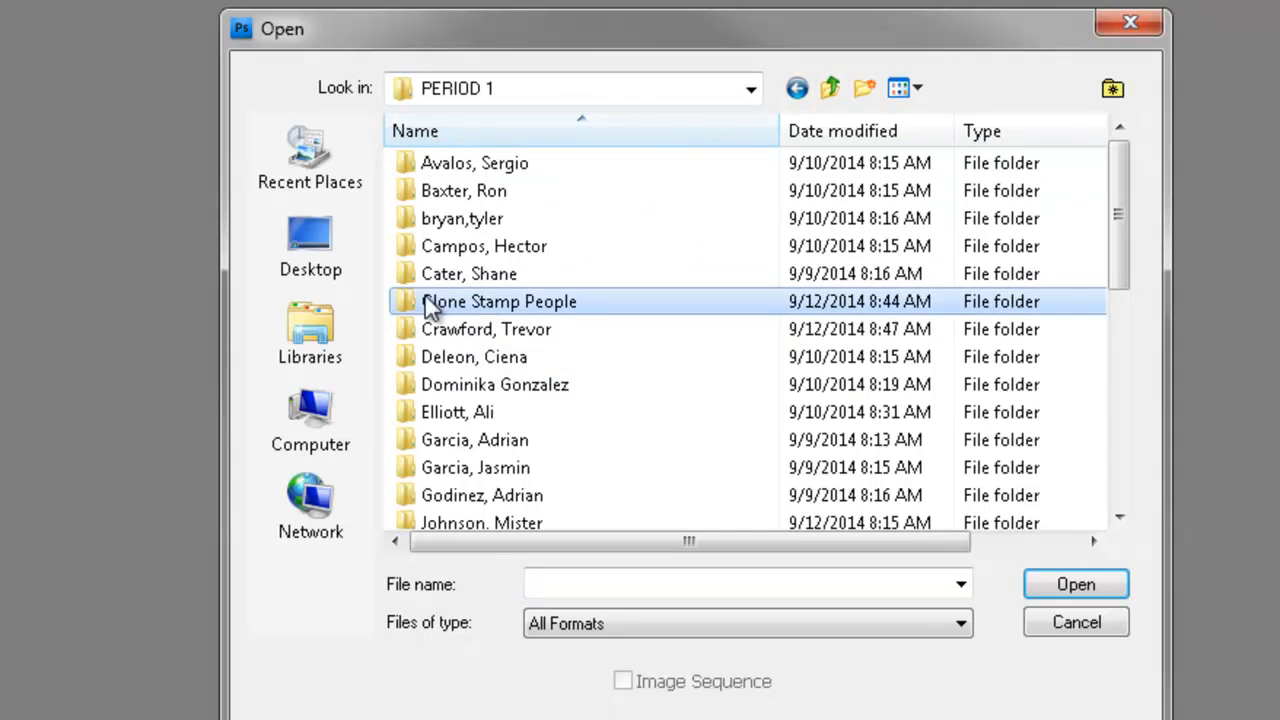
double_click(505, 310)
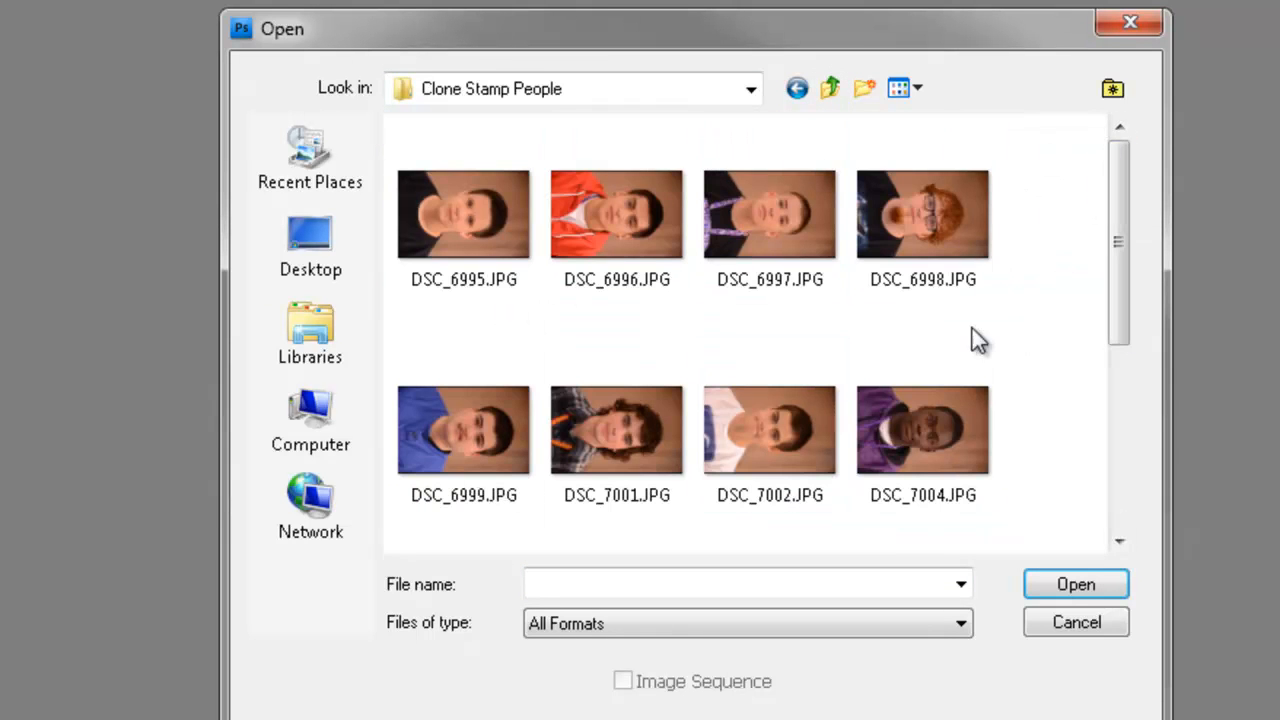
click(903, 88)
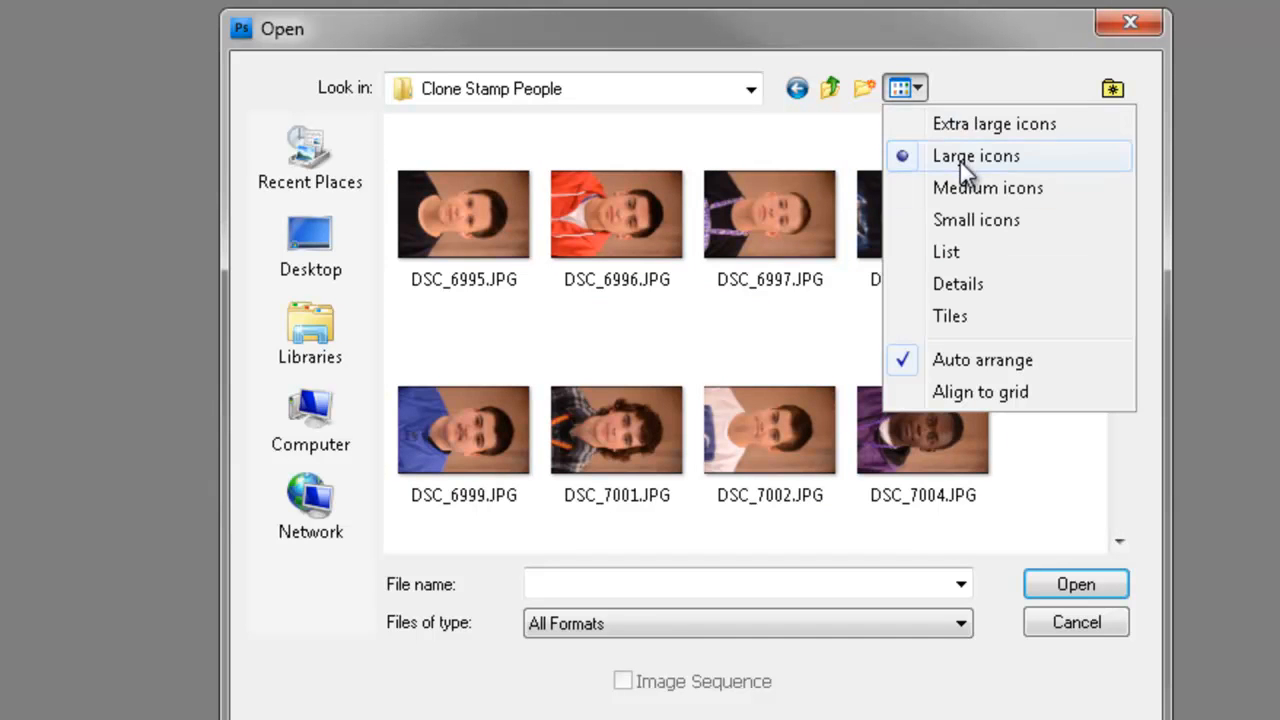
click(946, 251)
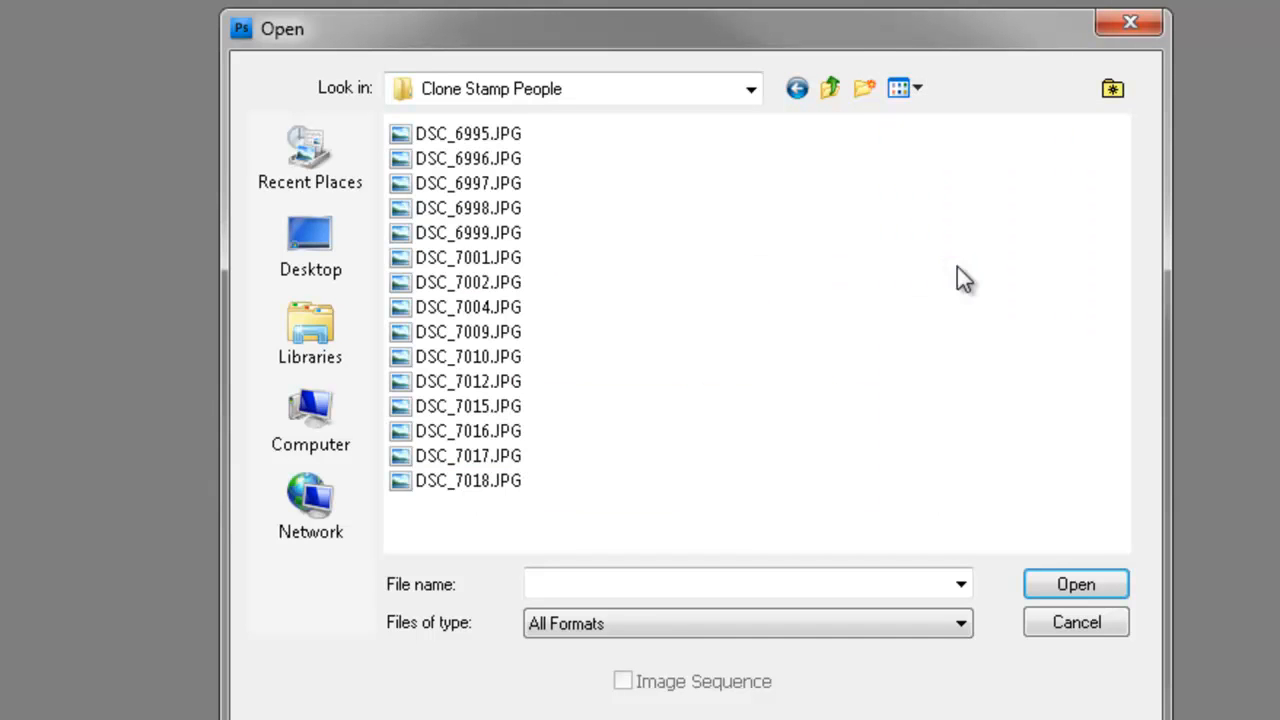
click(901, 92)
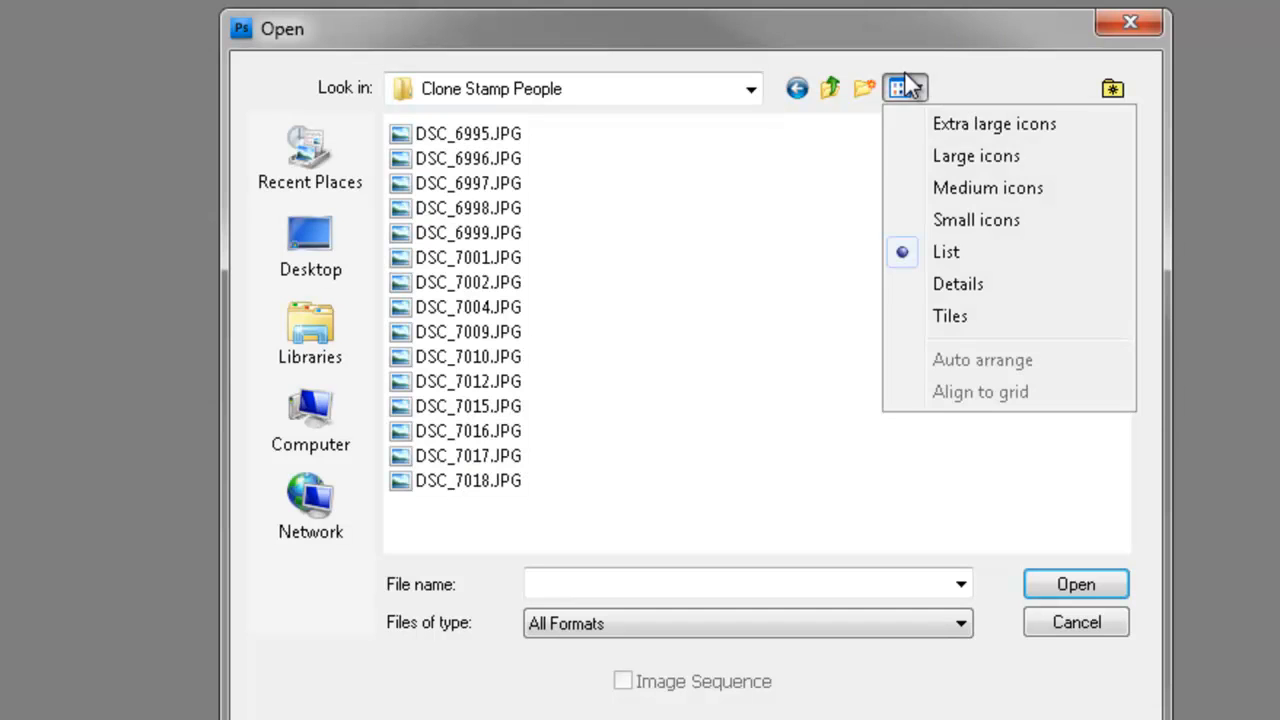
click(970, 163)
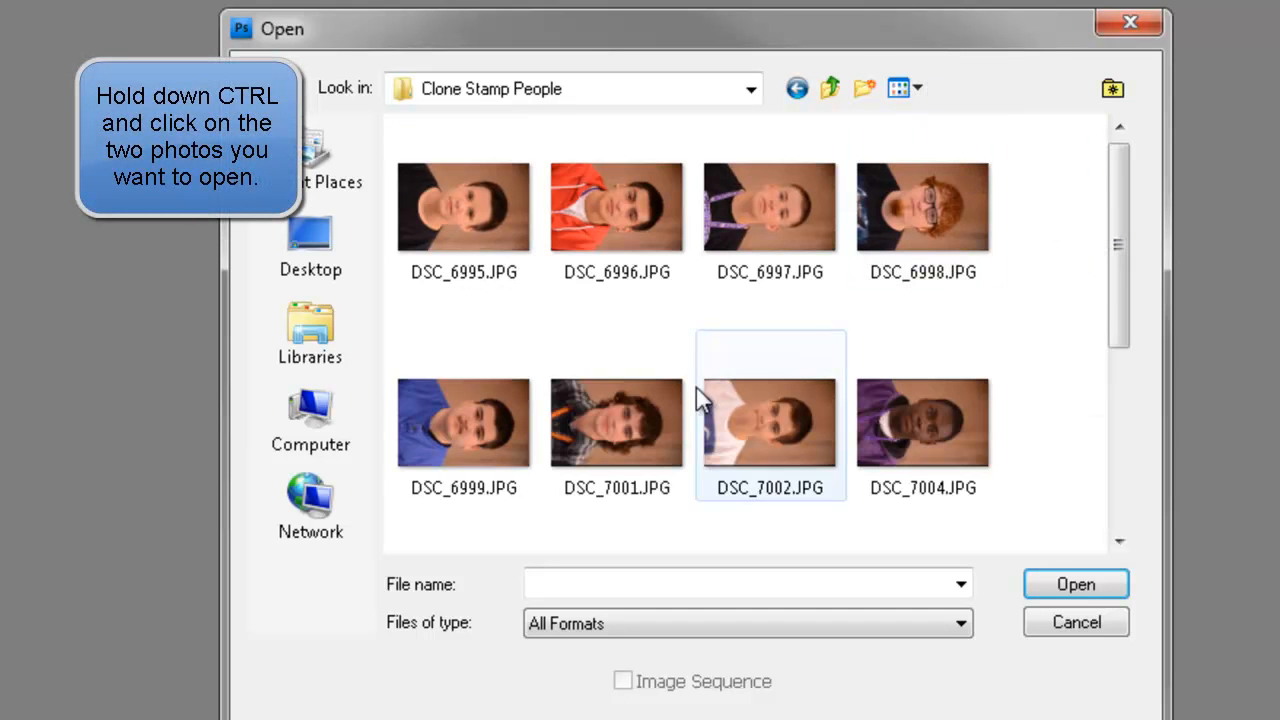
Open the photos DSC_6995.JPG and DSC_7001.JPG together
click(631, 434)
ctrl+click(484, 241)
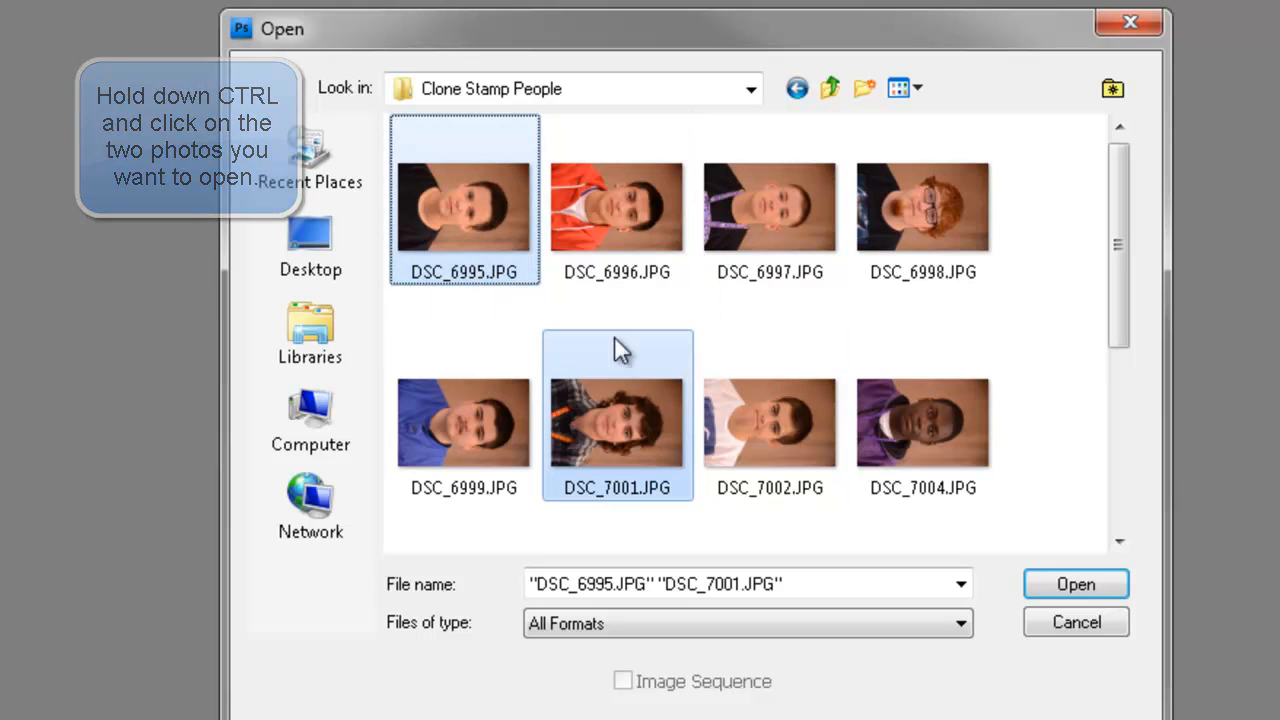
click(1069, 586)
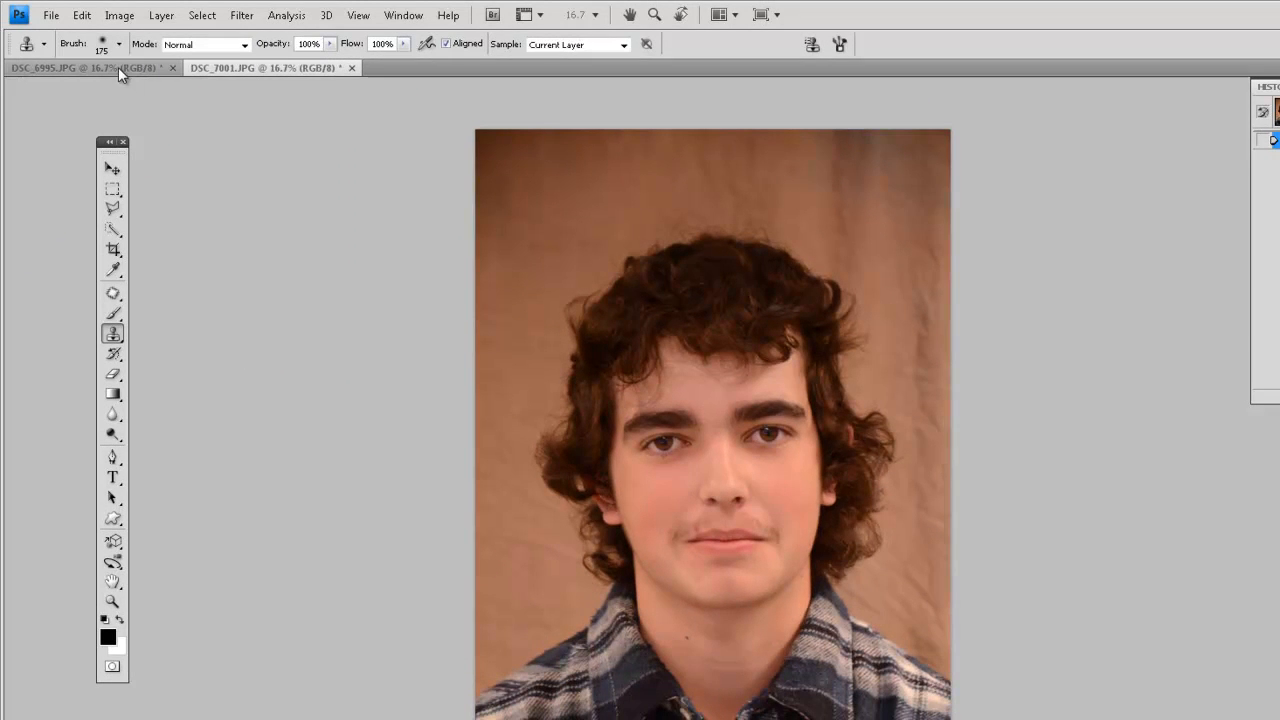
Switch back and forth between the DSC_6995.JPG and DSC_7001.JPG documents to compare the two portraits
click(143, 66)
click(234, 66)
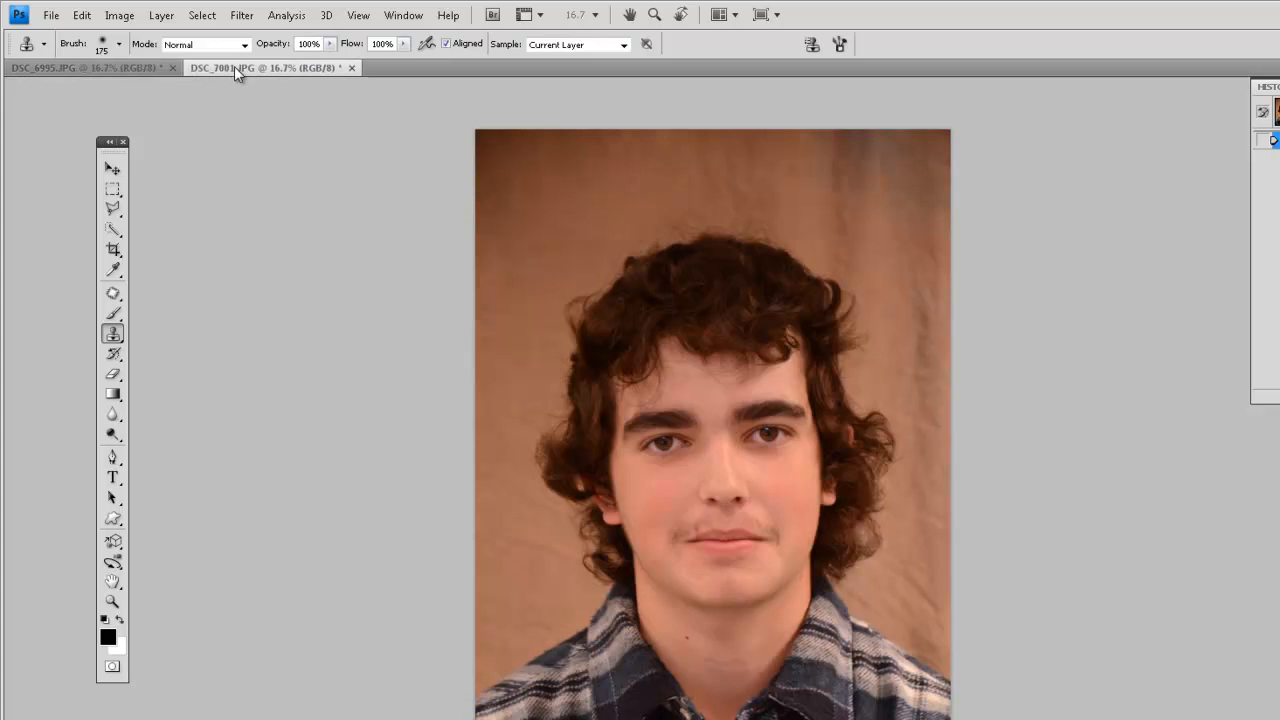
click(122, 59)
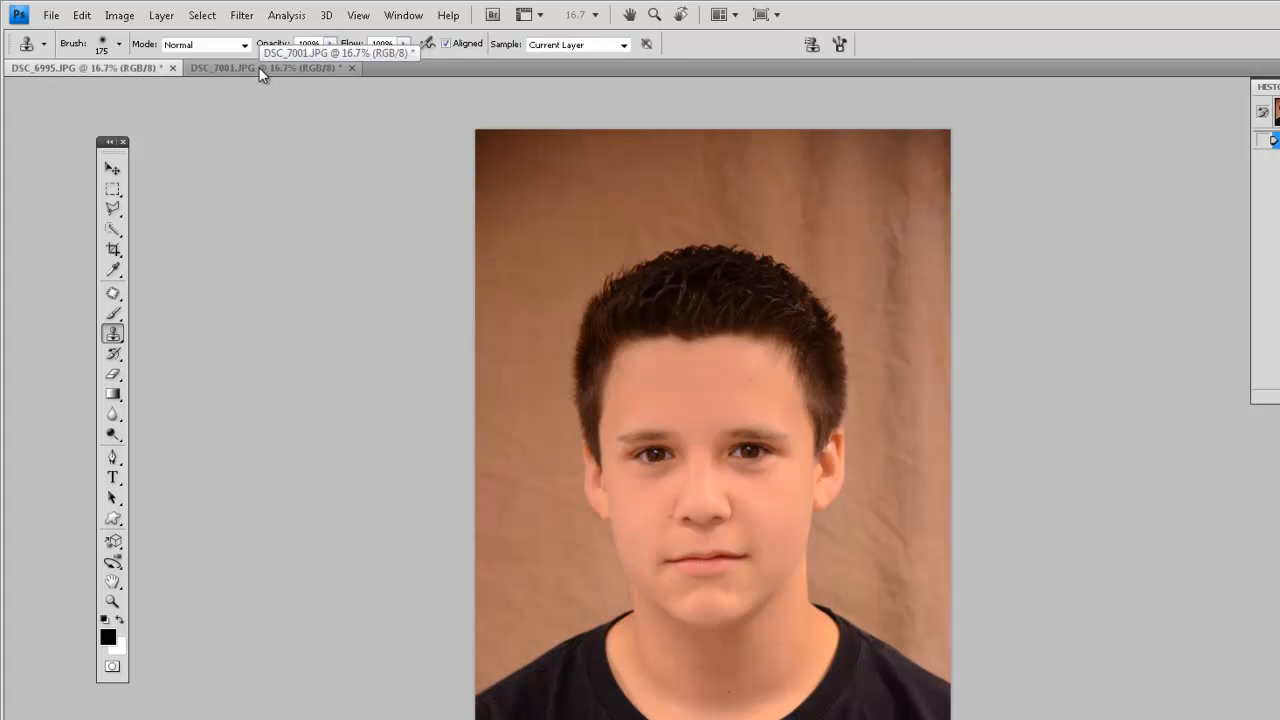
click(262, 68)
click(97, 66)
click(226, 67)
Float DSC_7001.JPG and DSC_6995.JPG in separate windows and arrange them side by side
drag(230, 67, 583, 128)
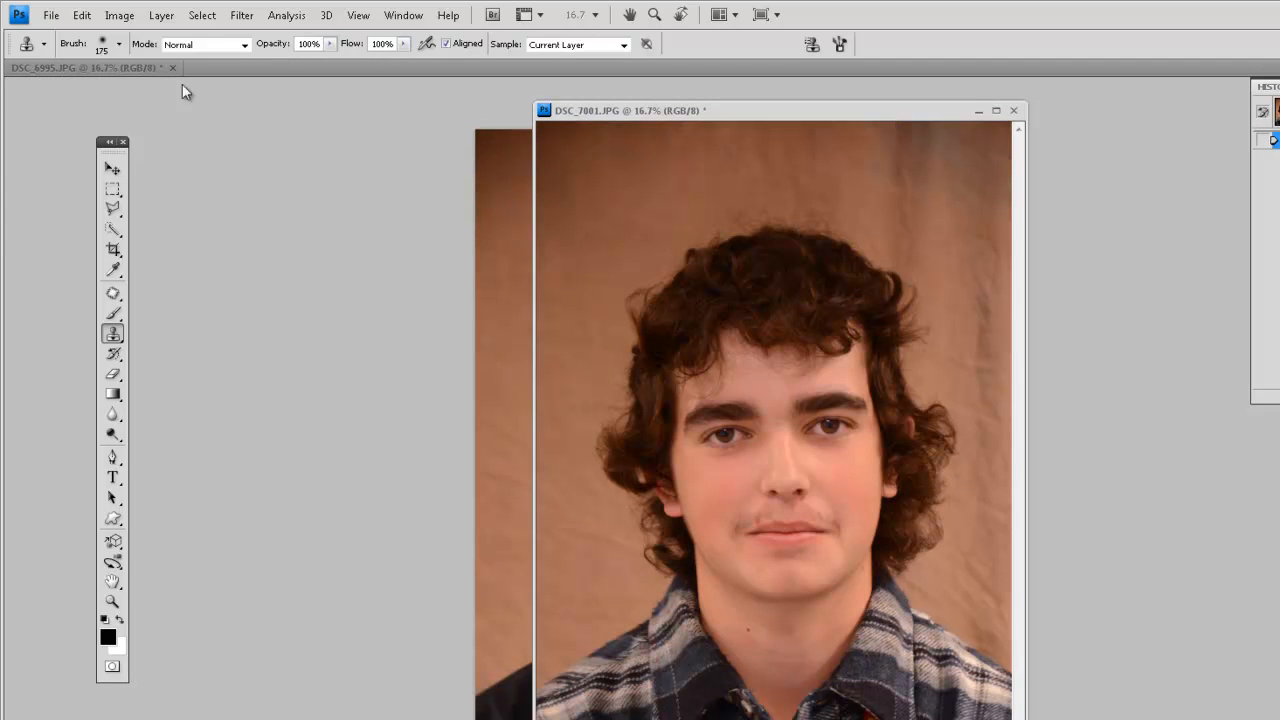
drag(110, 67, 218, 129)
drag(655, 121, 815, 108)
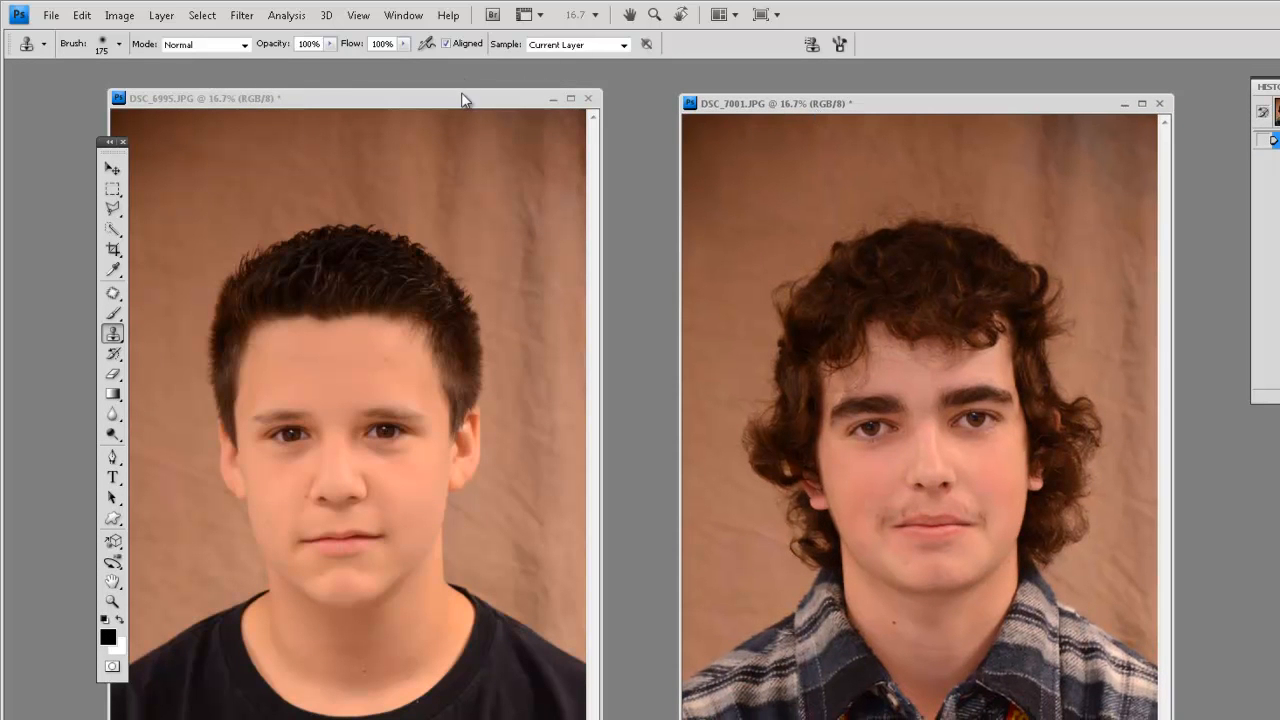
drag(461, 89, 487, 94)
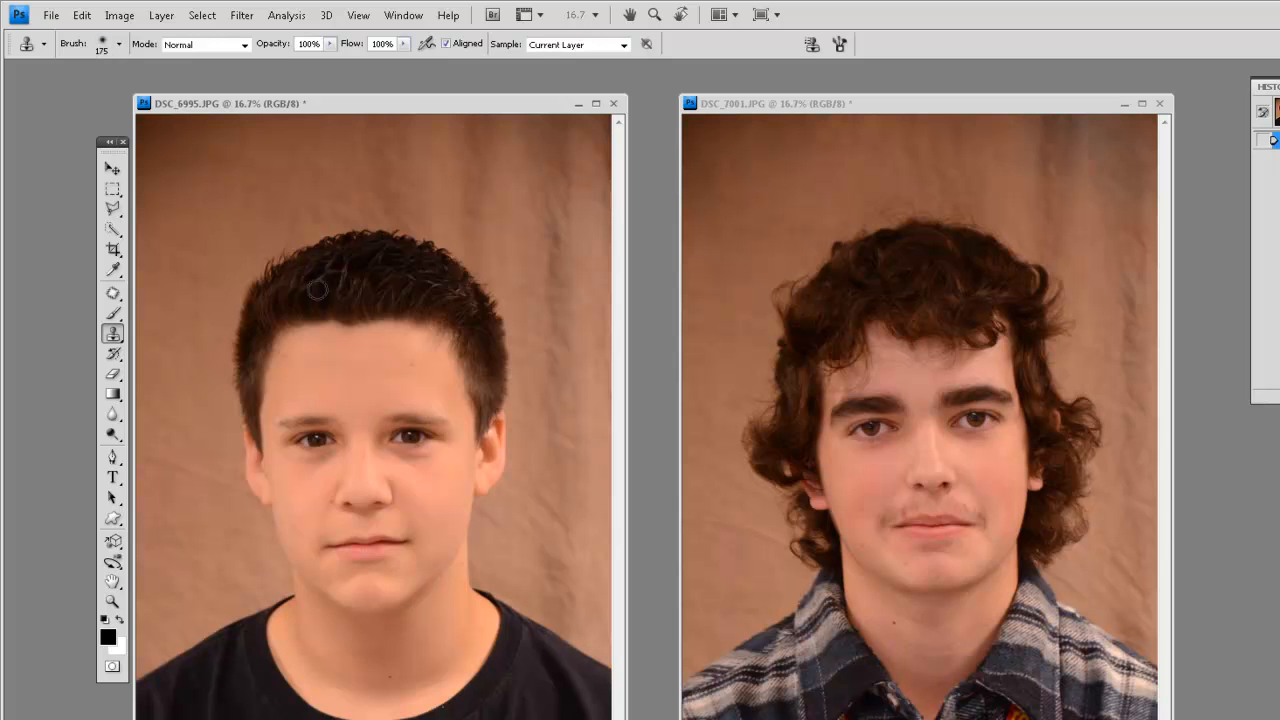
Check the Clone Stamp brush's diameter and hardness, and reposition the DSC_6995.JPG window beside DSC_7001.JPG
right_click(398, 435)
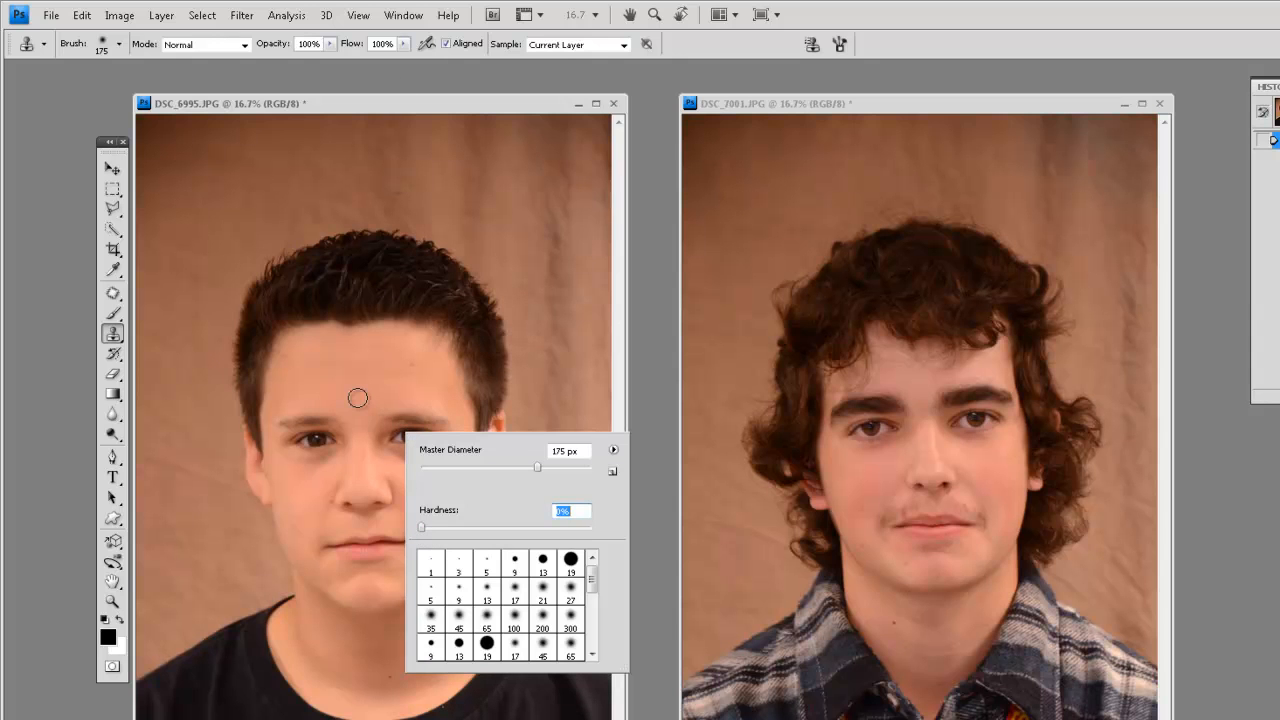
key(Return)
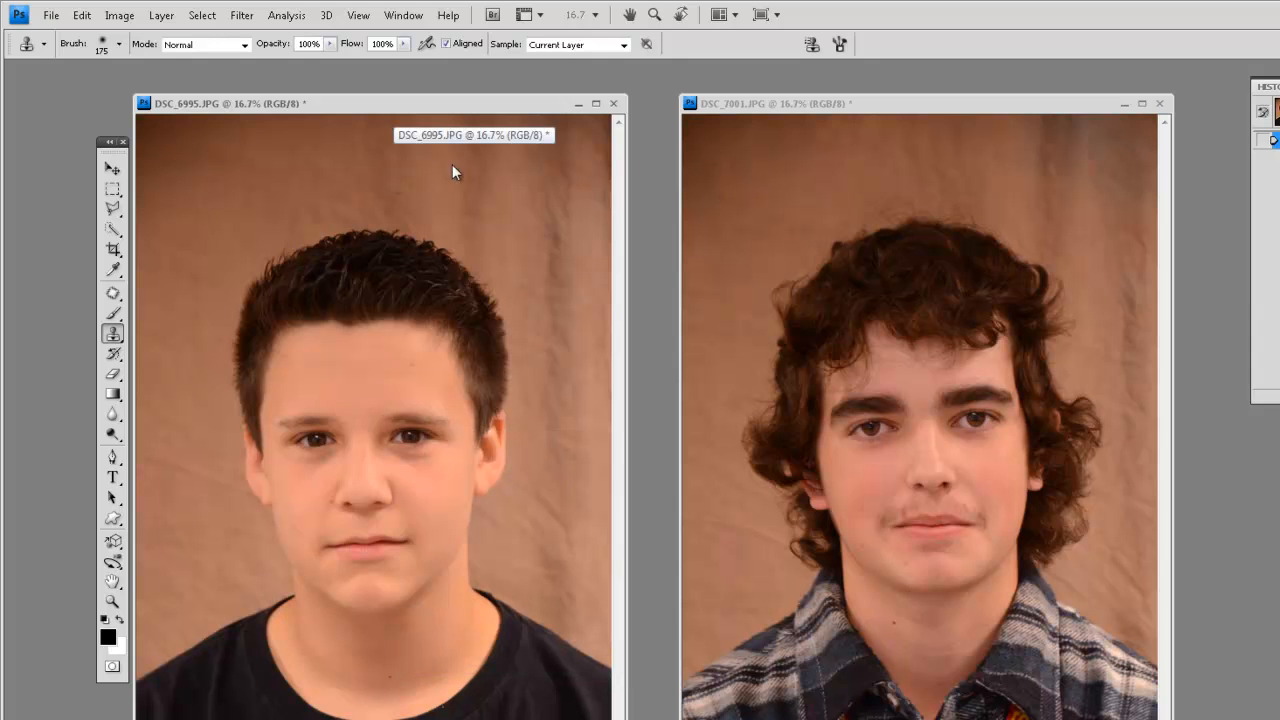
mouse_move(465, 104)
mouse_down()
mouse_move(436, 106)
mouse_move(492, 99)
mouse_move(469, 99)
mouse_up()
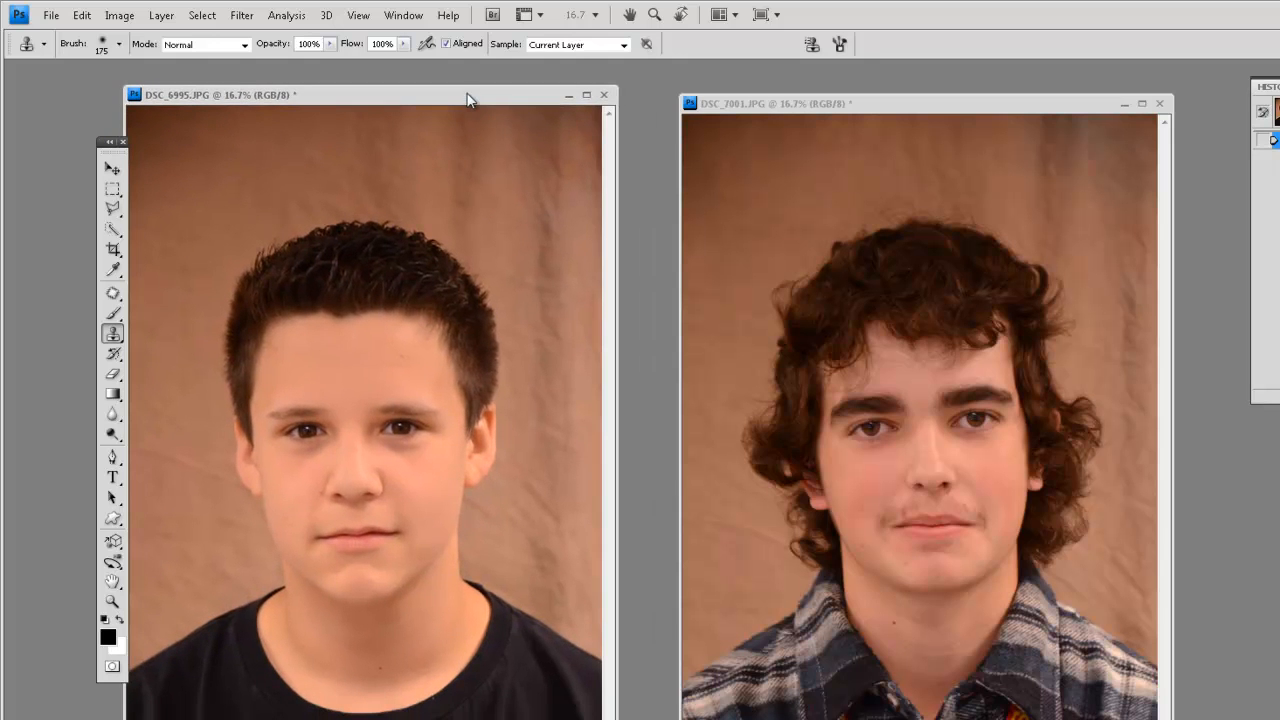
click(420, 387)
click(845, 357)
drag(413, 85, 440, 91)
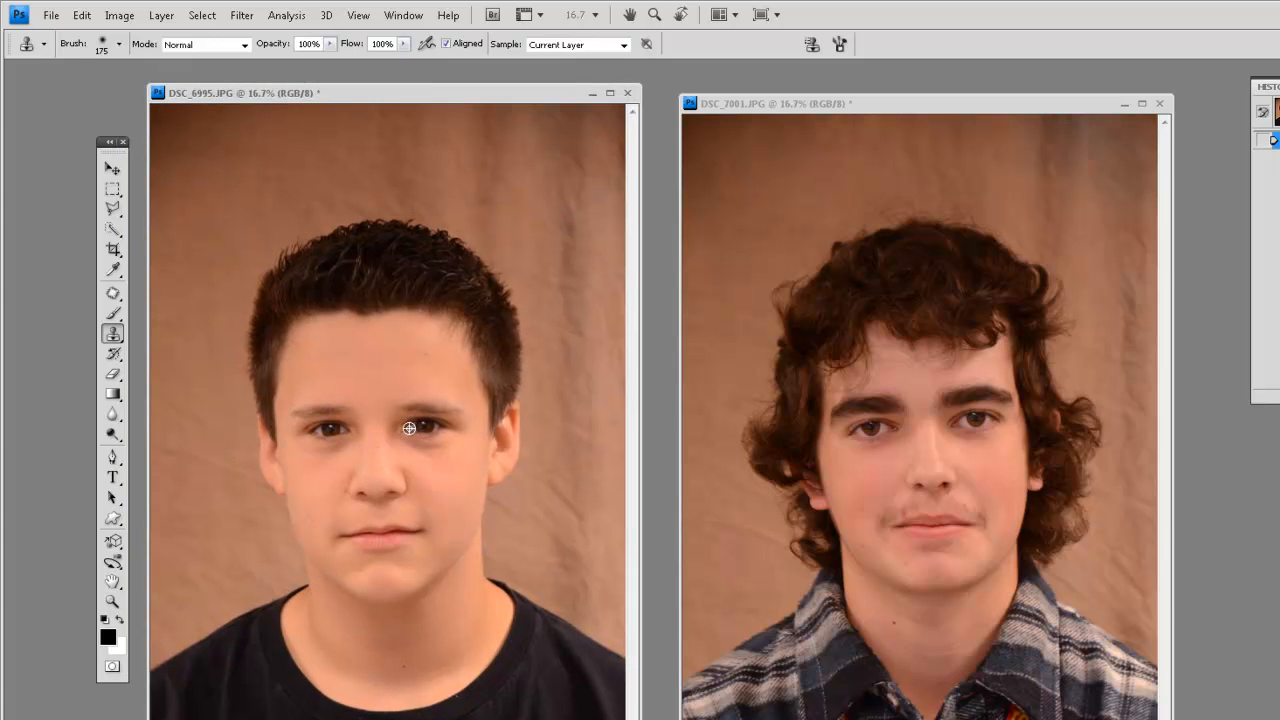
Sample the inner corner of the right-hand eye in DSC_6995.JPG and clone that eye over the matching eye in DSC_7001.JPG
scroll(405, 428, up, 5)
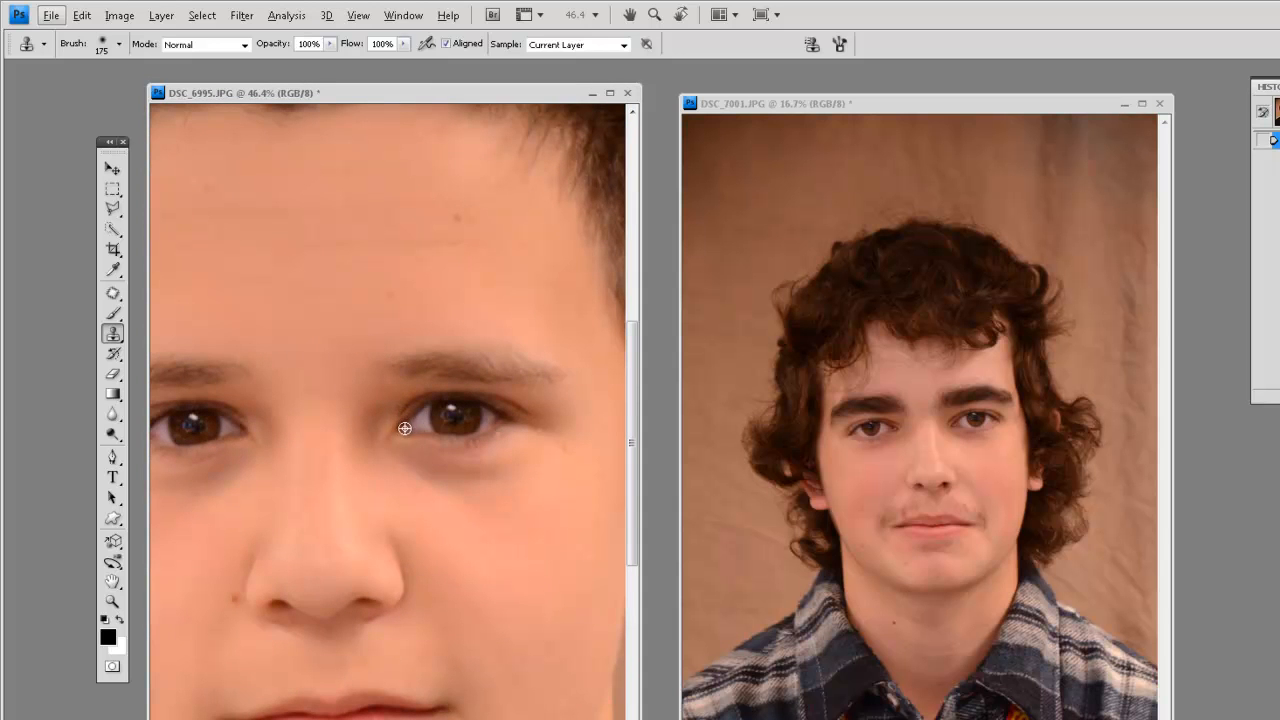
alt+click(405, 428)
click(956, 425)
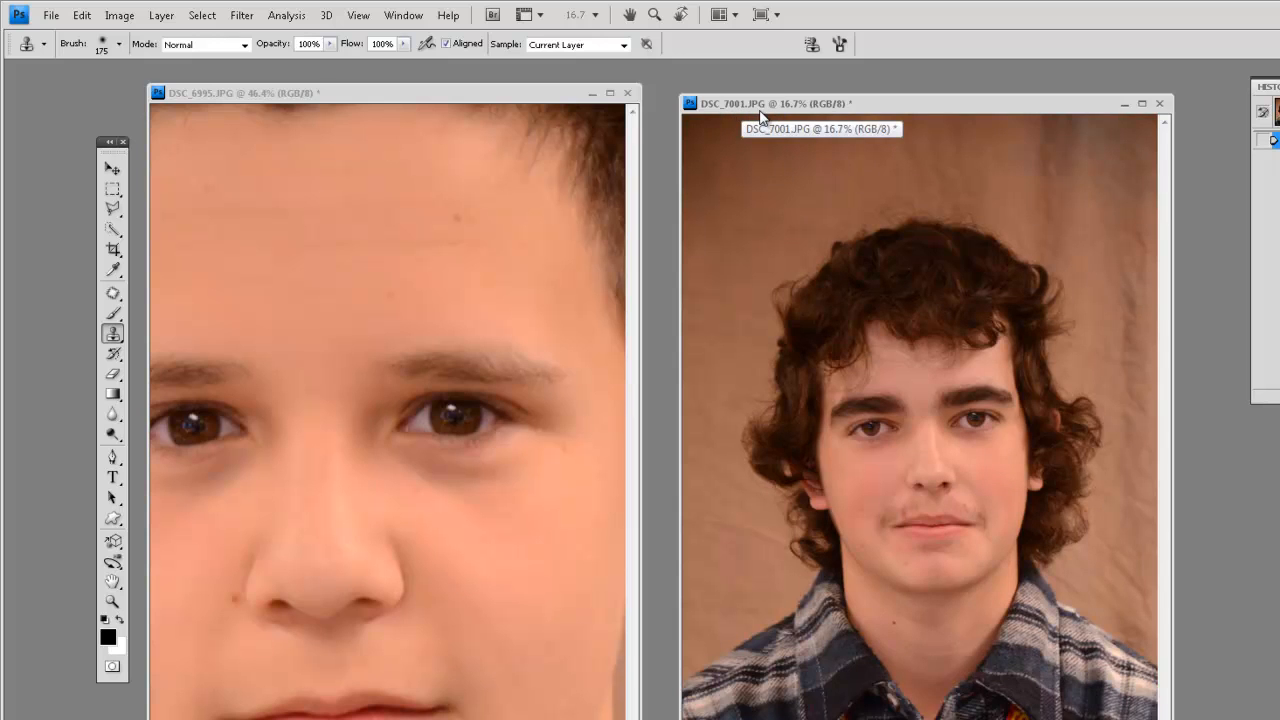
scroll(962, 458, up, 4)
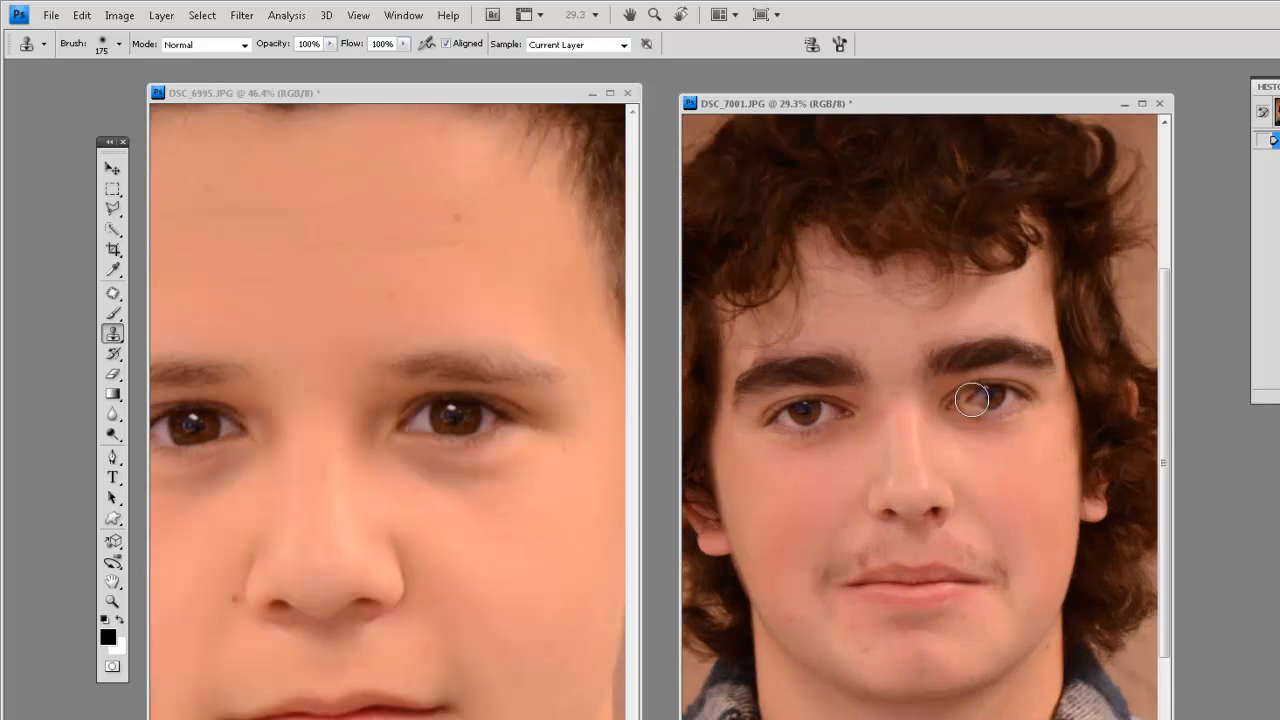
scroll(966, 400, up, 1)
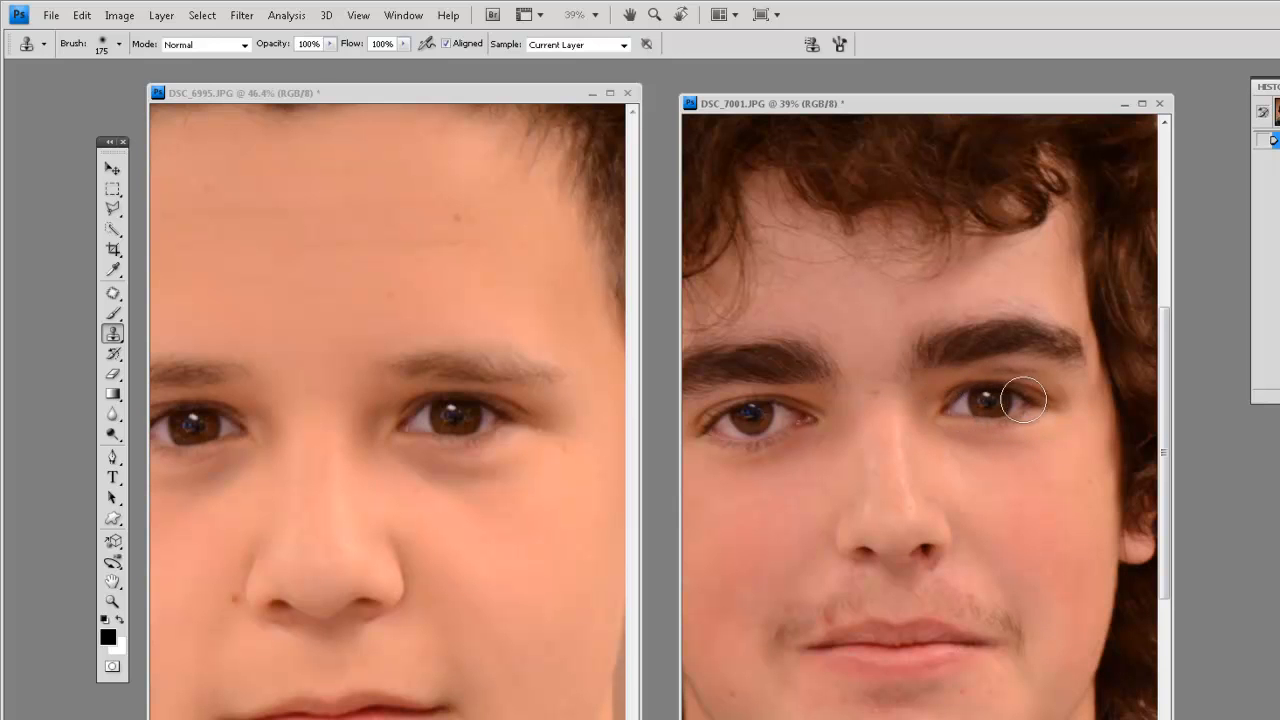
click(1024, 391)
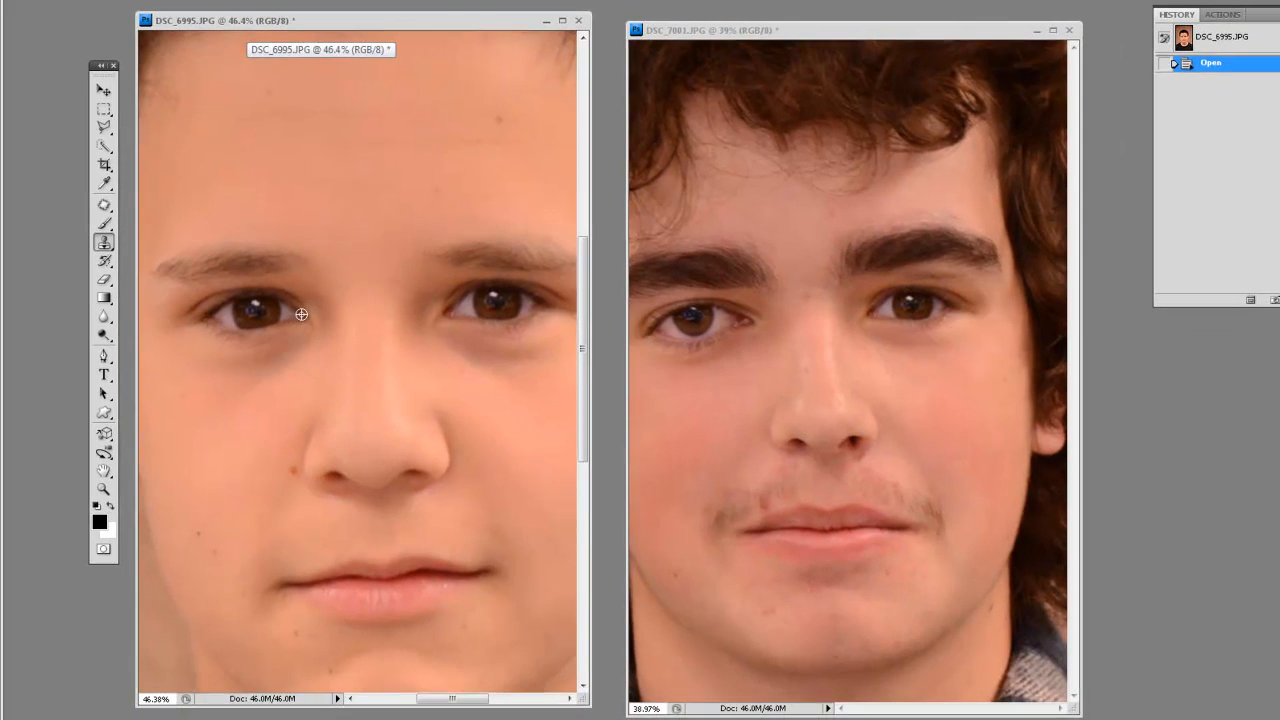
Clone the left-hand eye from DSC_6995.JPG over the matching eye in DSC_7001.JPG, starting at its inner corner
click(734, 322)
click(745, 319)
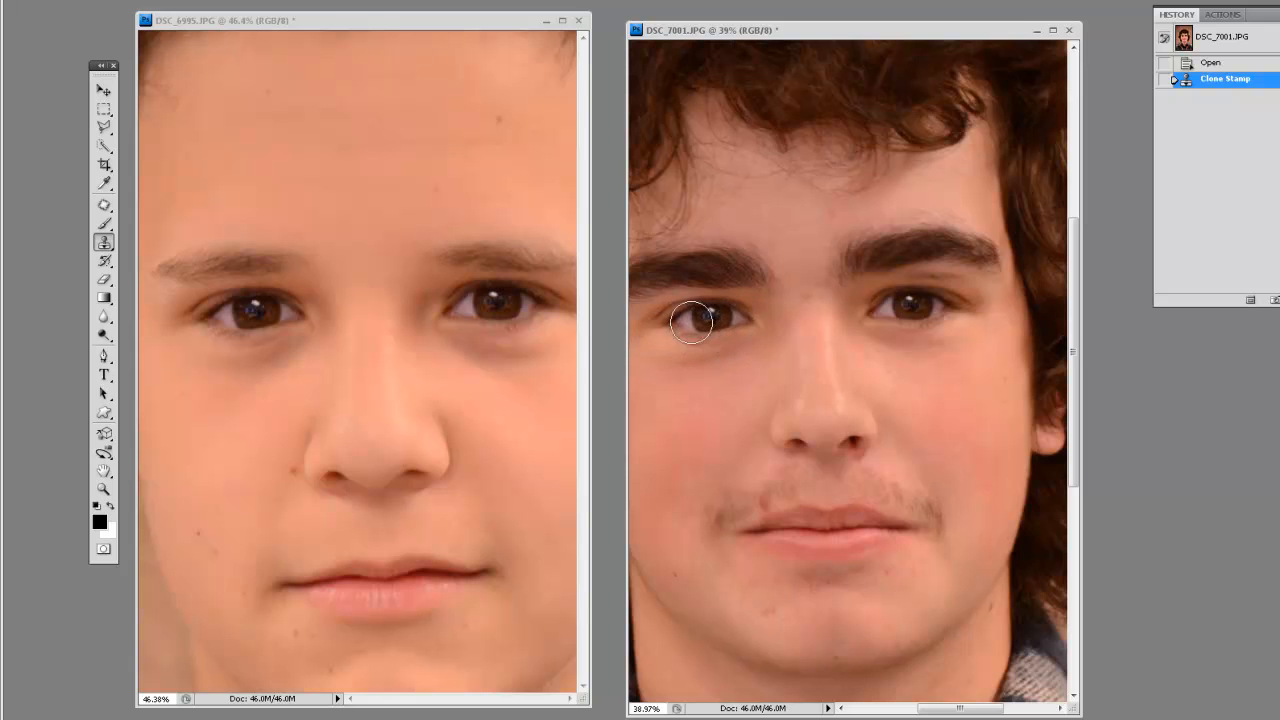
mouse_move(723, 317)
mouse_down()
mouse_move(671, 326)
mouse_move(717, 414)
mouse_up()
key(ctrl+0)
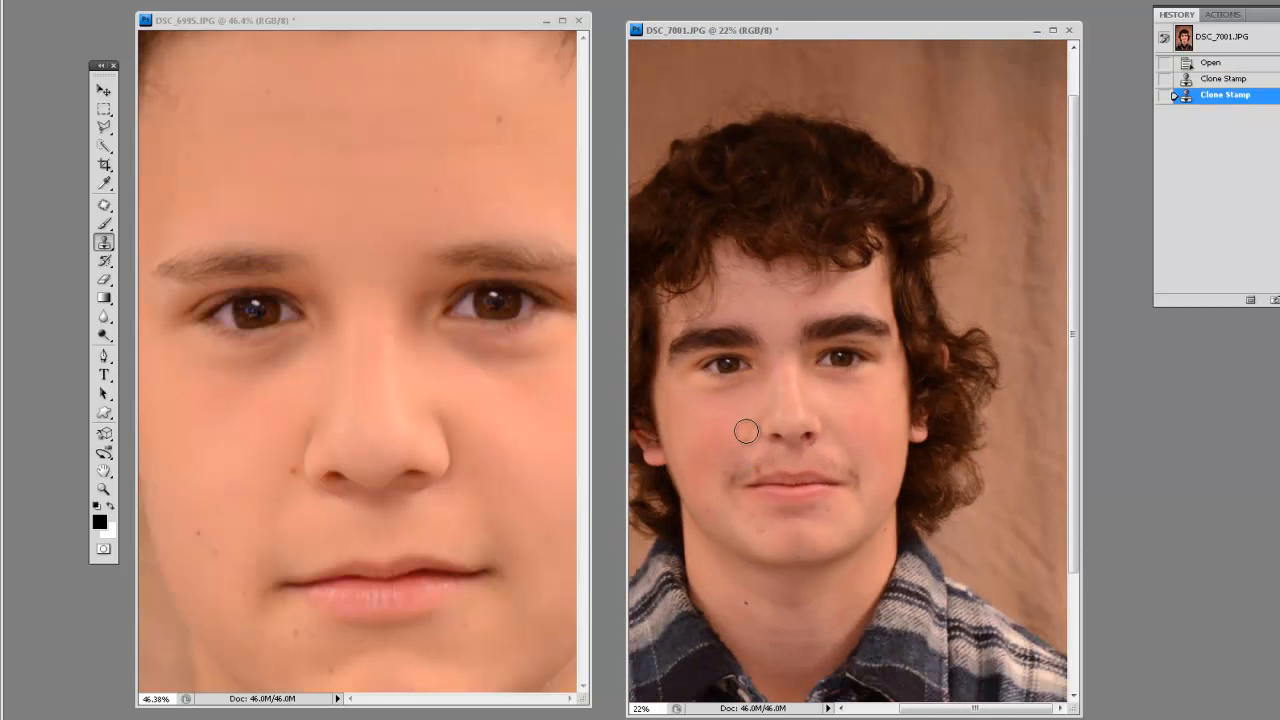
Sample the middle of the lips in DSC_6995.JPG and clone the mouth over the one in DSC_7001.JPG
scroll(731, 460, up, 1)
scroll(732, 470, up, 1)
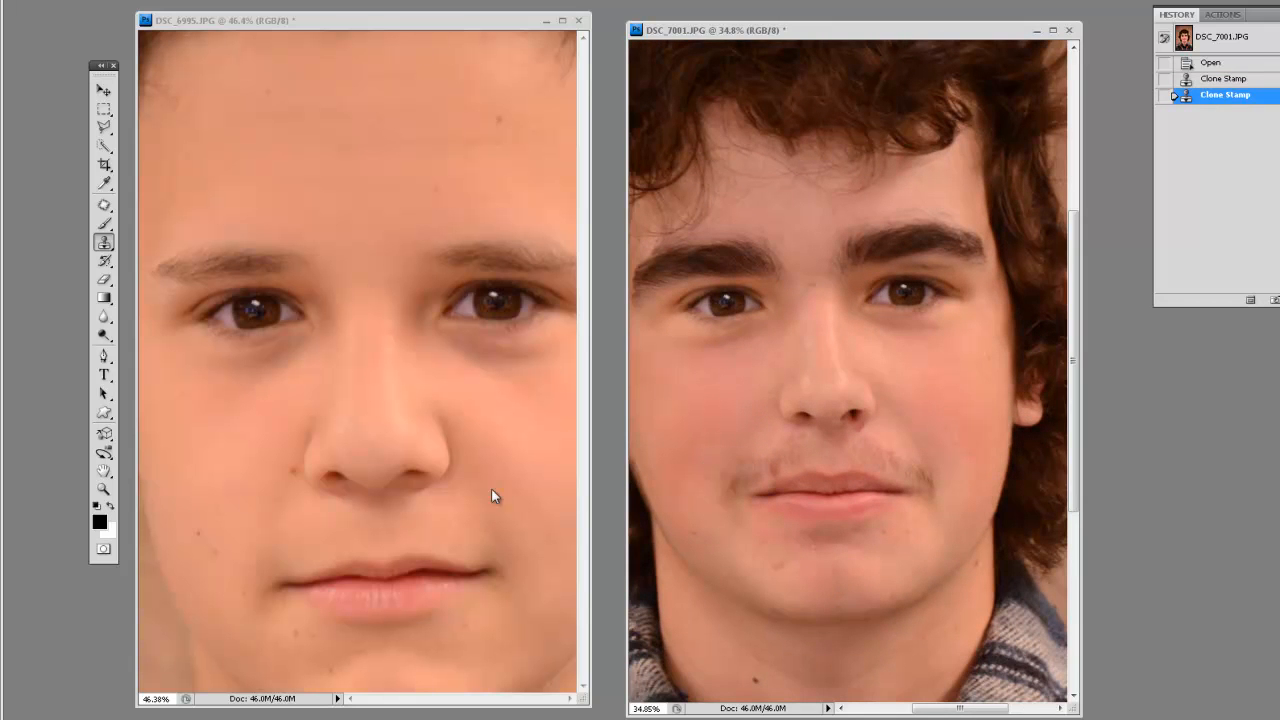
click(392, 566)
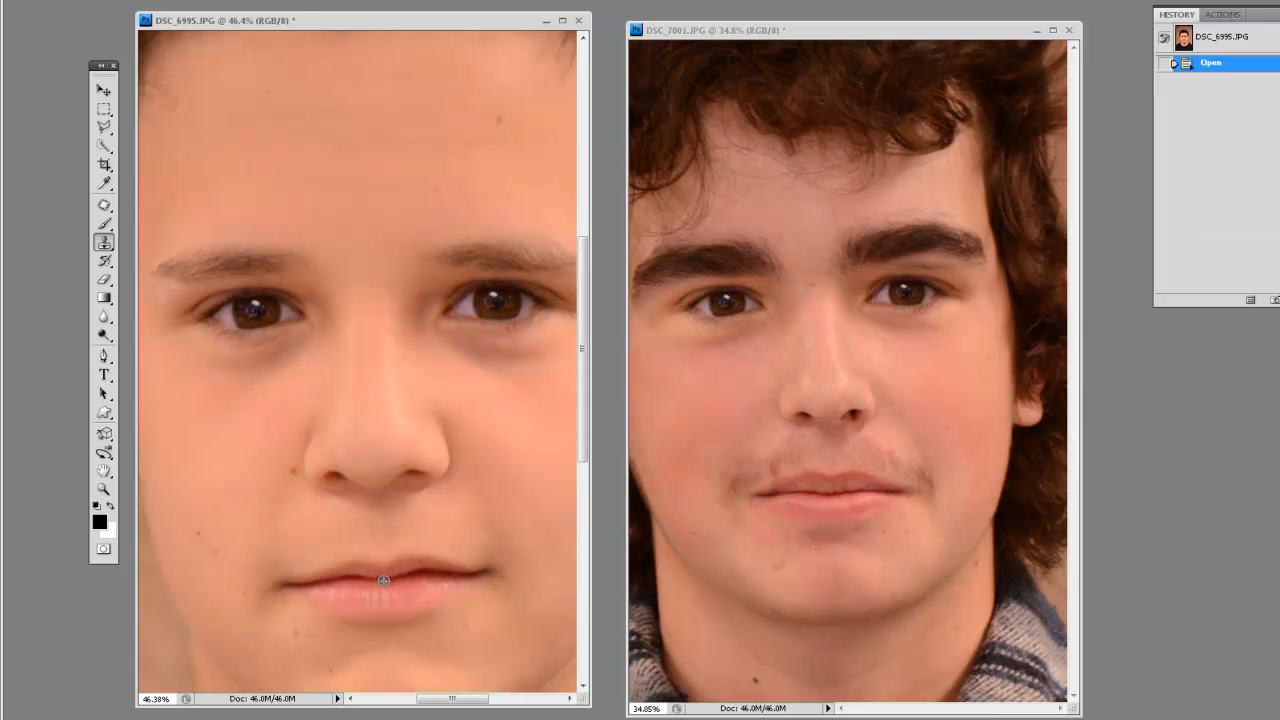
alt+click(384, 580)
click(830, 492)
click(830, 492)
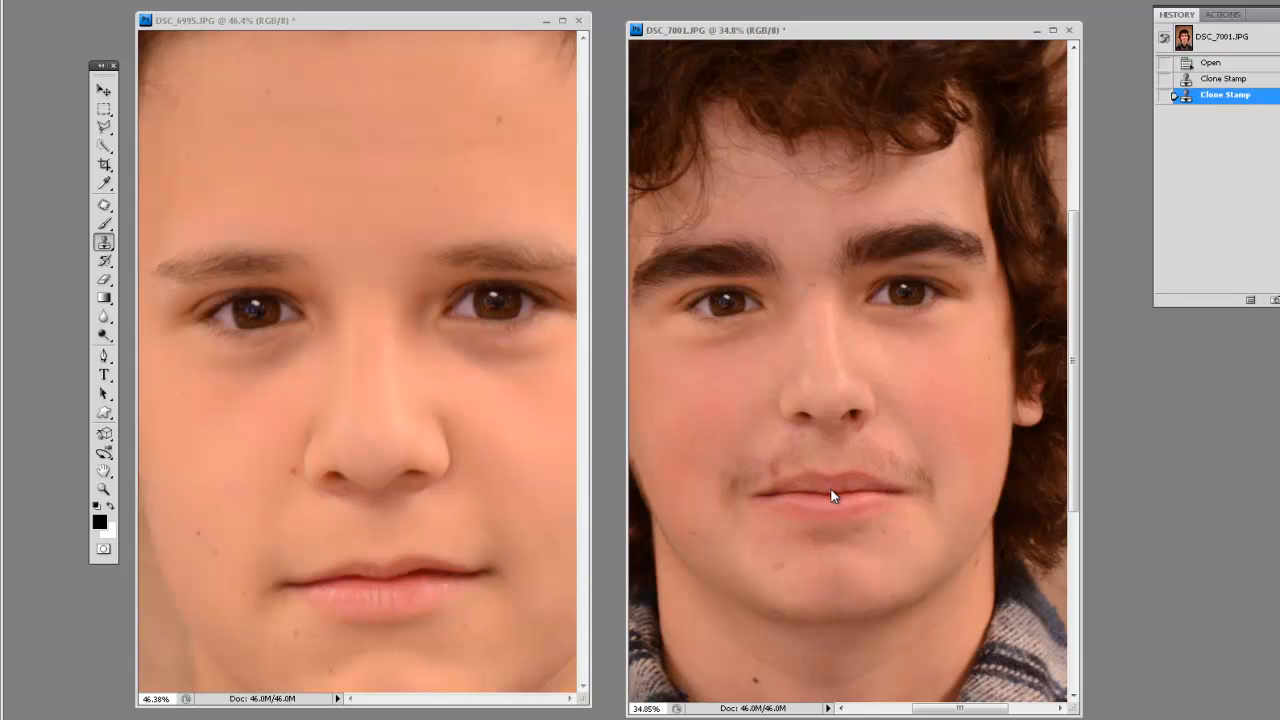
mouse_move(830, 492)
mouse_down()
mouse_move(895, 492)
mouse_move(763, 503)
mouse_move(828, 486)
mouse_move(807, 485)
mouse_move(884, 499)
mouse_move(784, 502)
mouse_move(902, 493)
mouse_move(764, 505)
mouse_move(852, 498)
mouse_up()
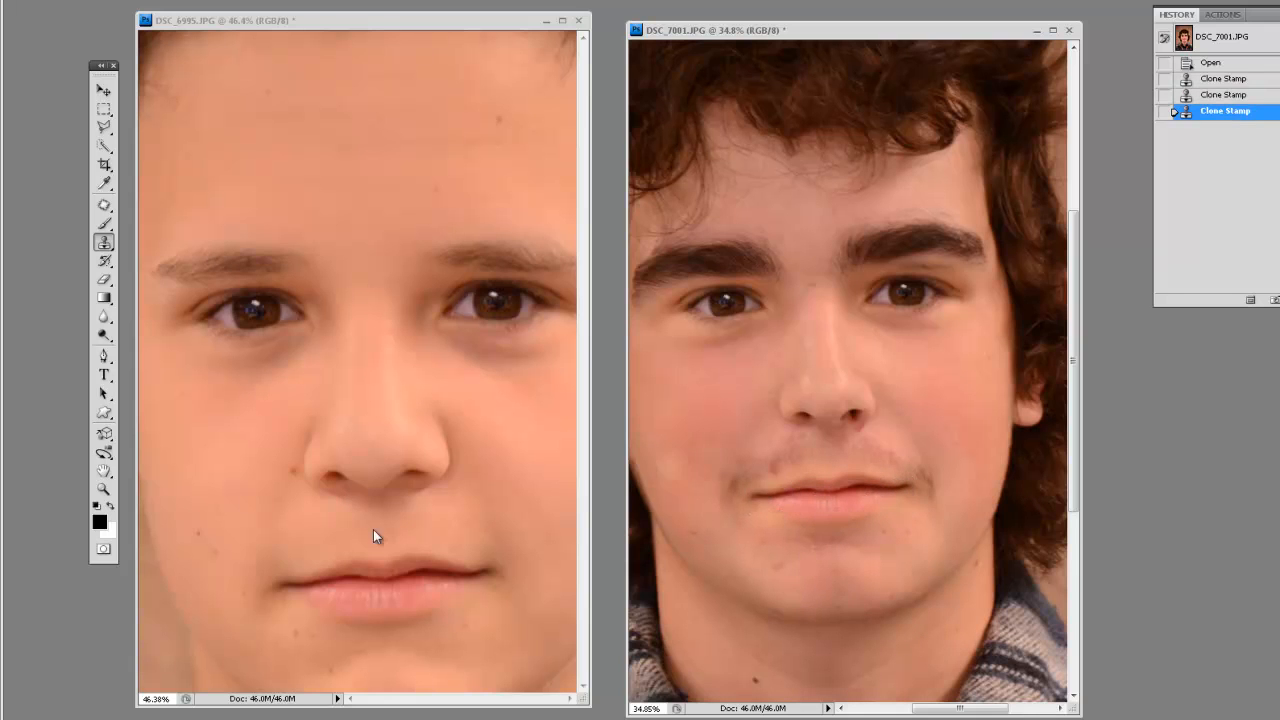
Sample the base of the nose in DSC_6995.JPG and clone the nose over the one in DSC_7001.JPG
click(382, 500)
alt+click(372, 476)
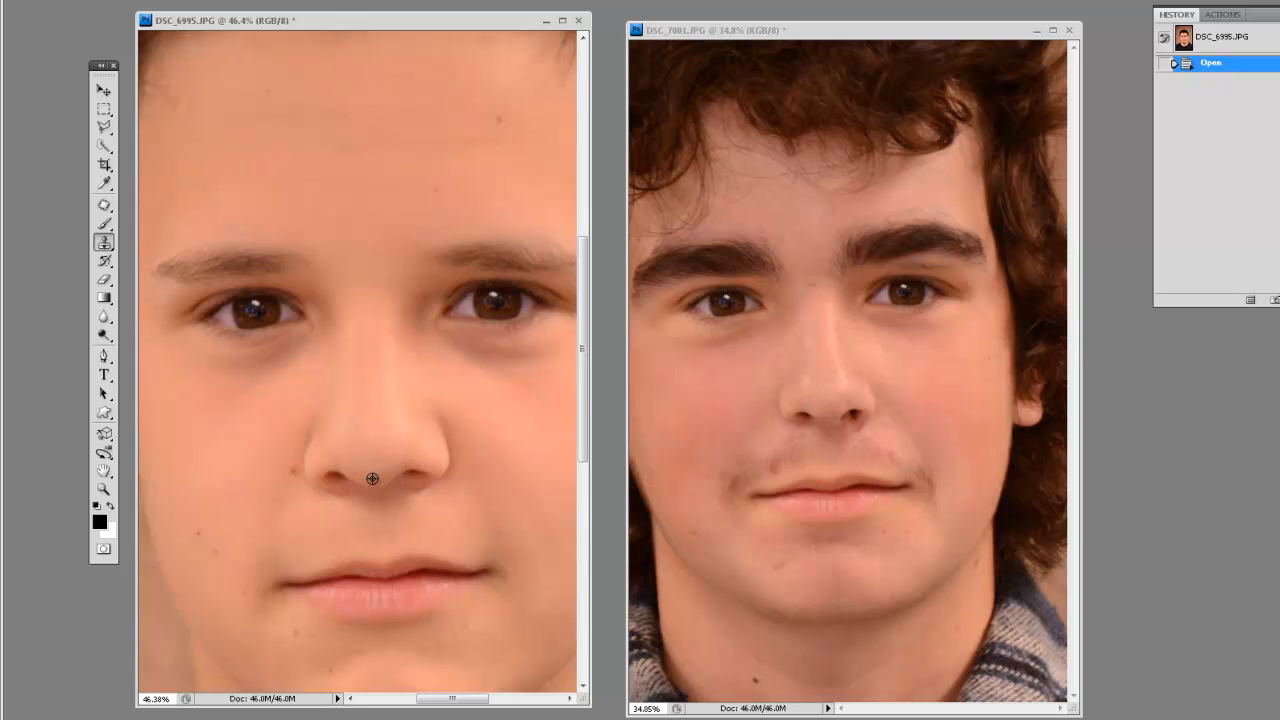
click(822, 425)
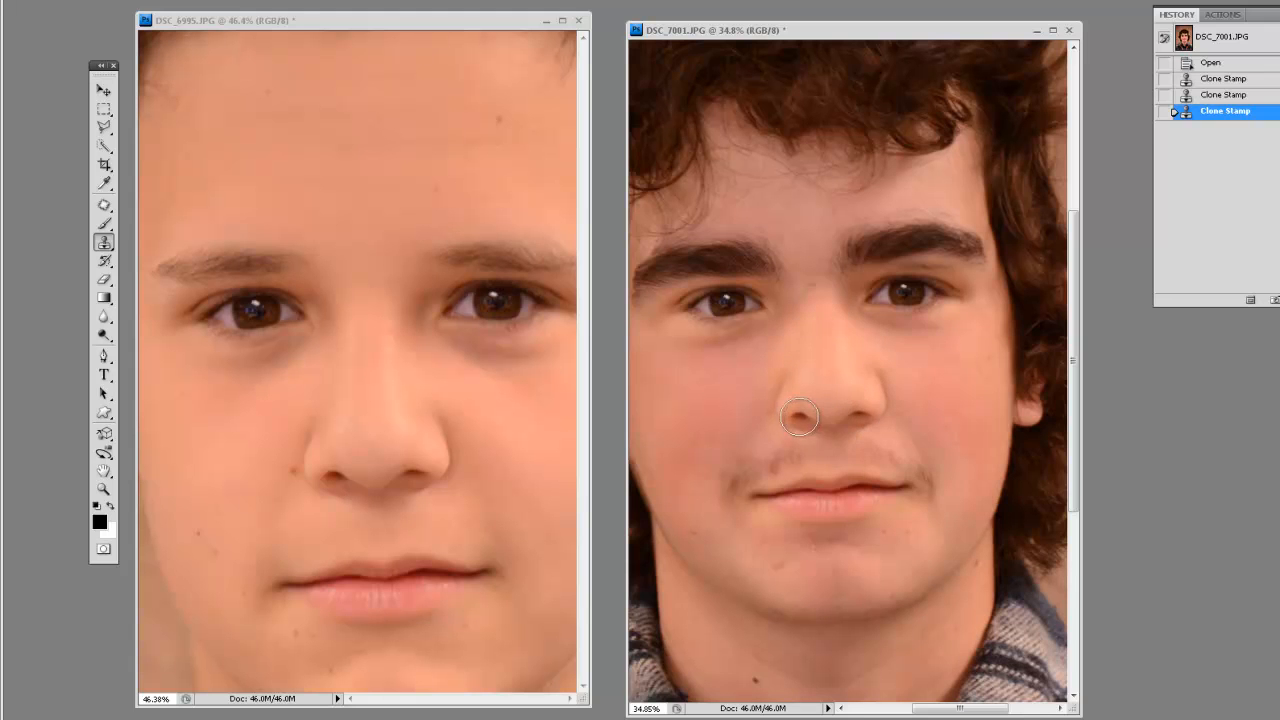
click(817, 421)
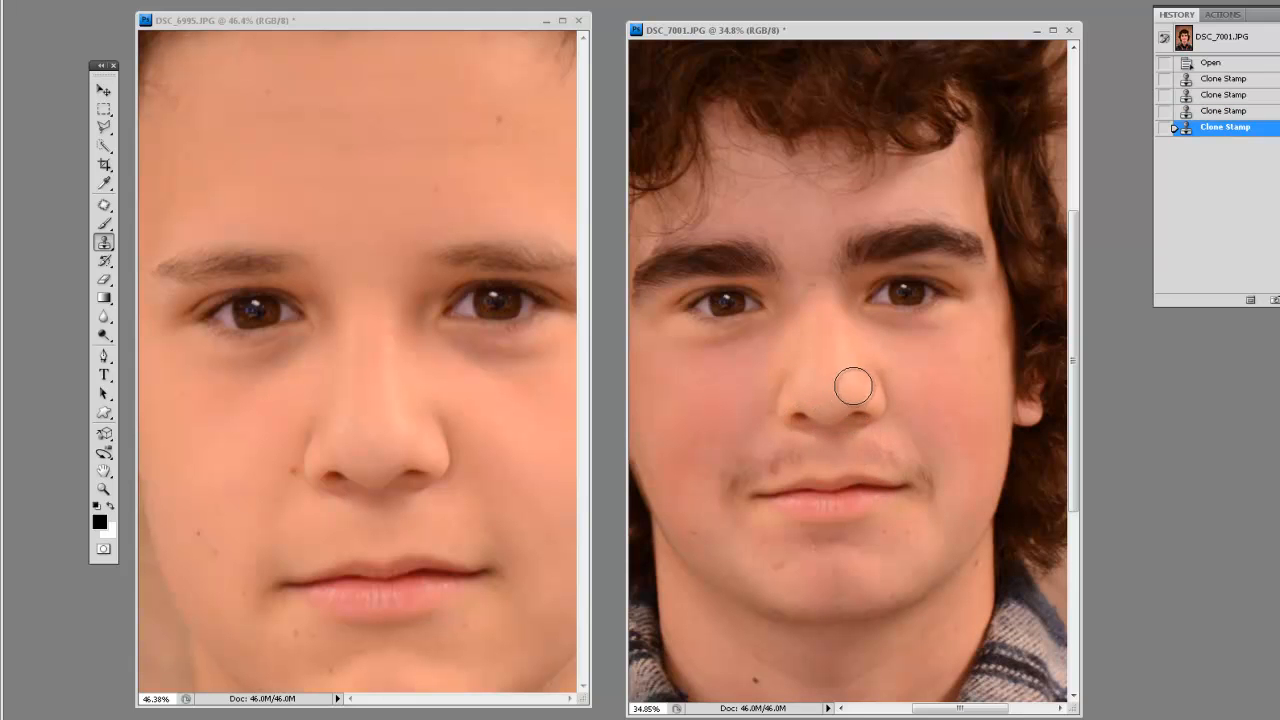
scroll(849, 413, down, 3)
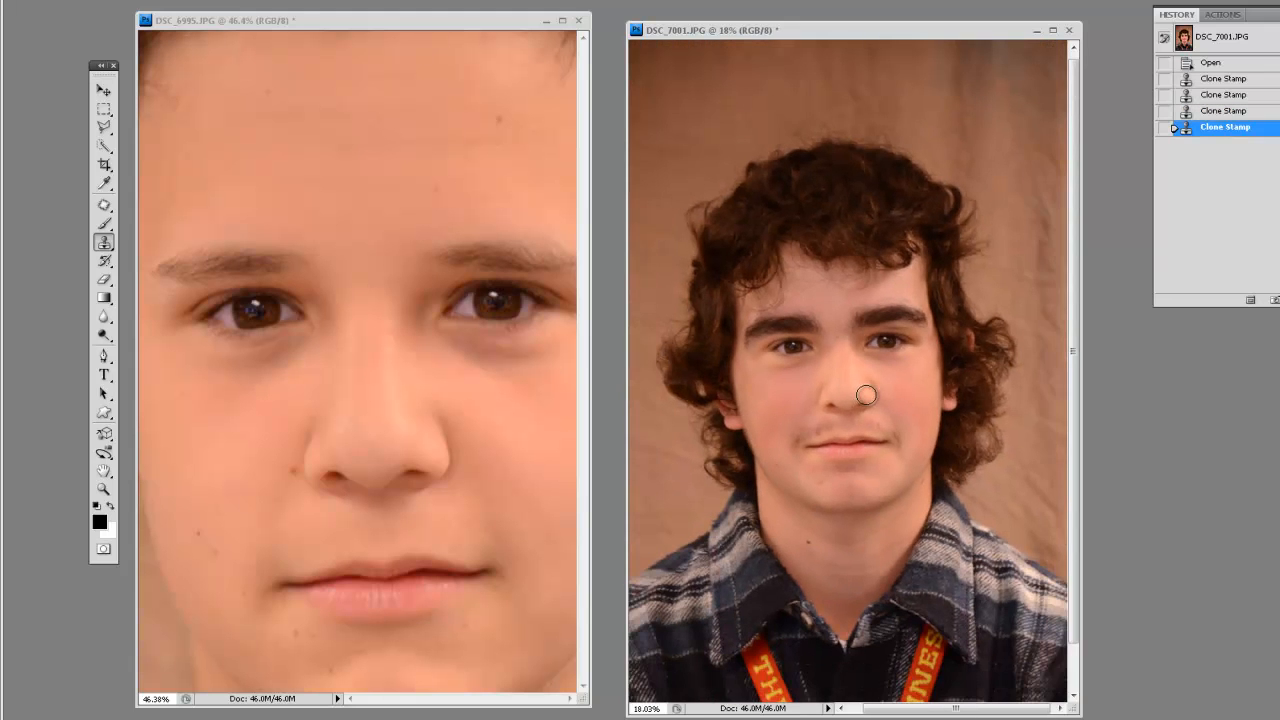
Clone the right-hand eyebrow from DSC_6995.JPG over the matching eyebrow in DSC_7001.JPG, starting at its inner end
click(496, 312)
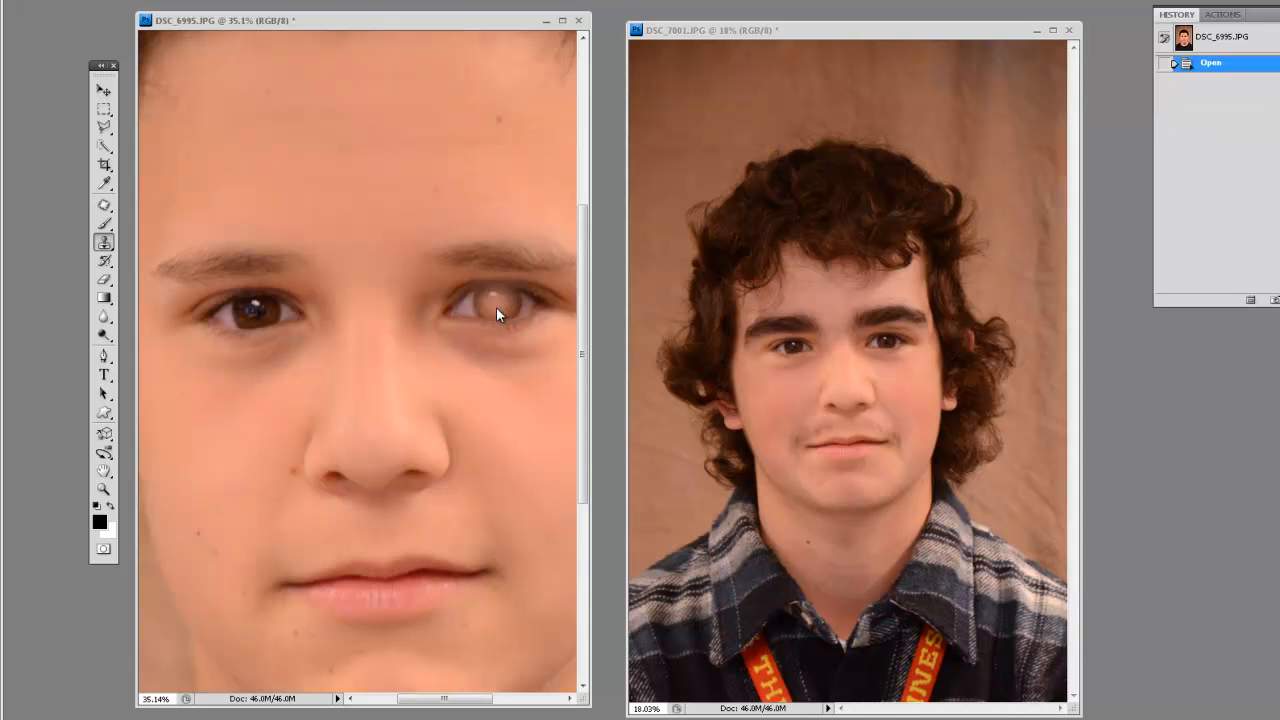
scroll(496, 310, down, 3)
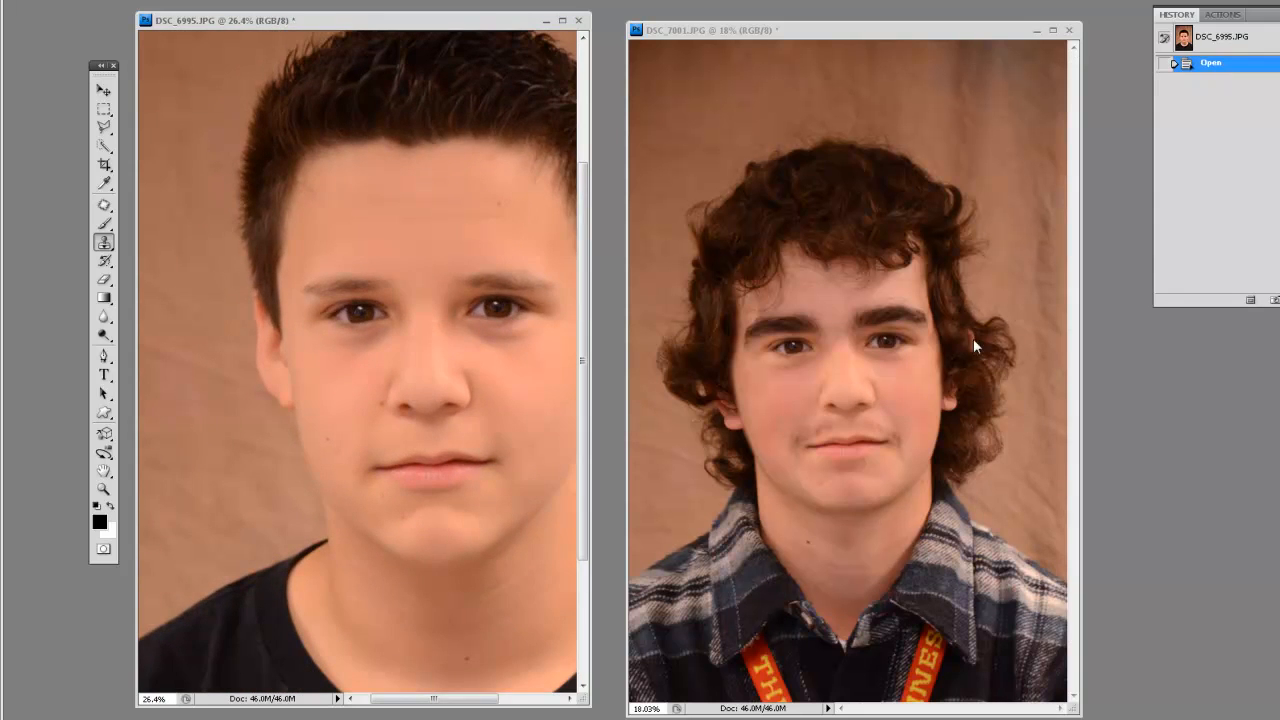
scroll(470, 263, down, 1)
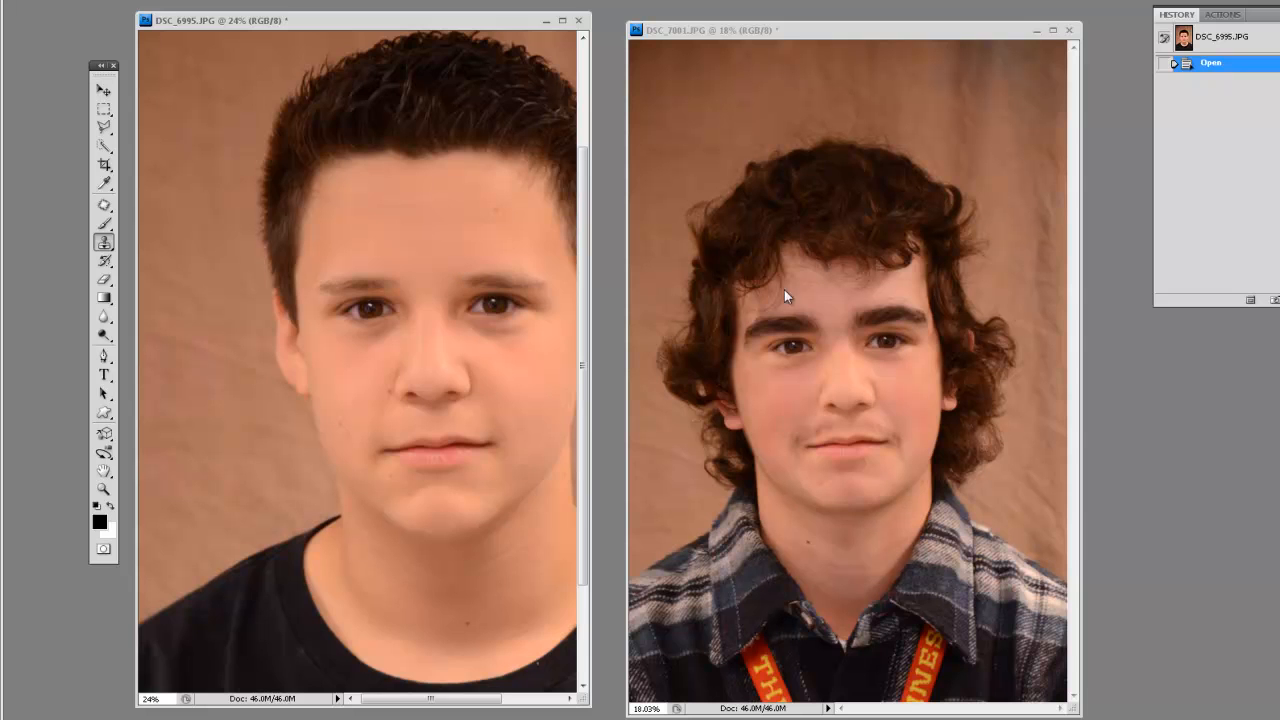
scroll(887, 323, up, 4)
click(880, 323)
scroll(872, 316, up, 7)
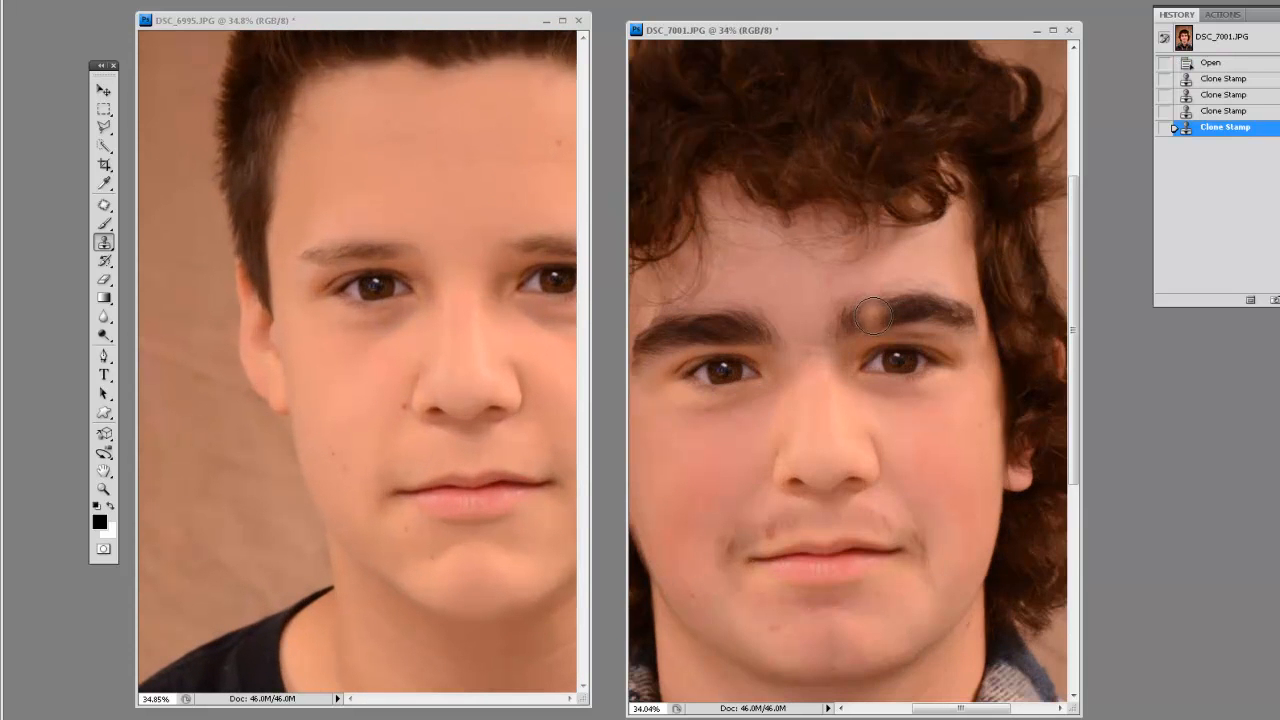
mouse_move(850, 327)
mouse_down()
mouse_move(848, 316)
mouse_move(900, 310)
mouse_move(856, 308)
mouse_move(840, 324)
mouse_move(949, 320)
mouse_up()
mouse_move(962, 320)
mouse_down()
mouse_move(903, 288)
mouse_move(880, 295)
mouse_up()
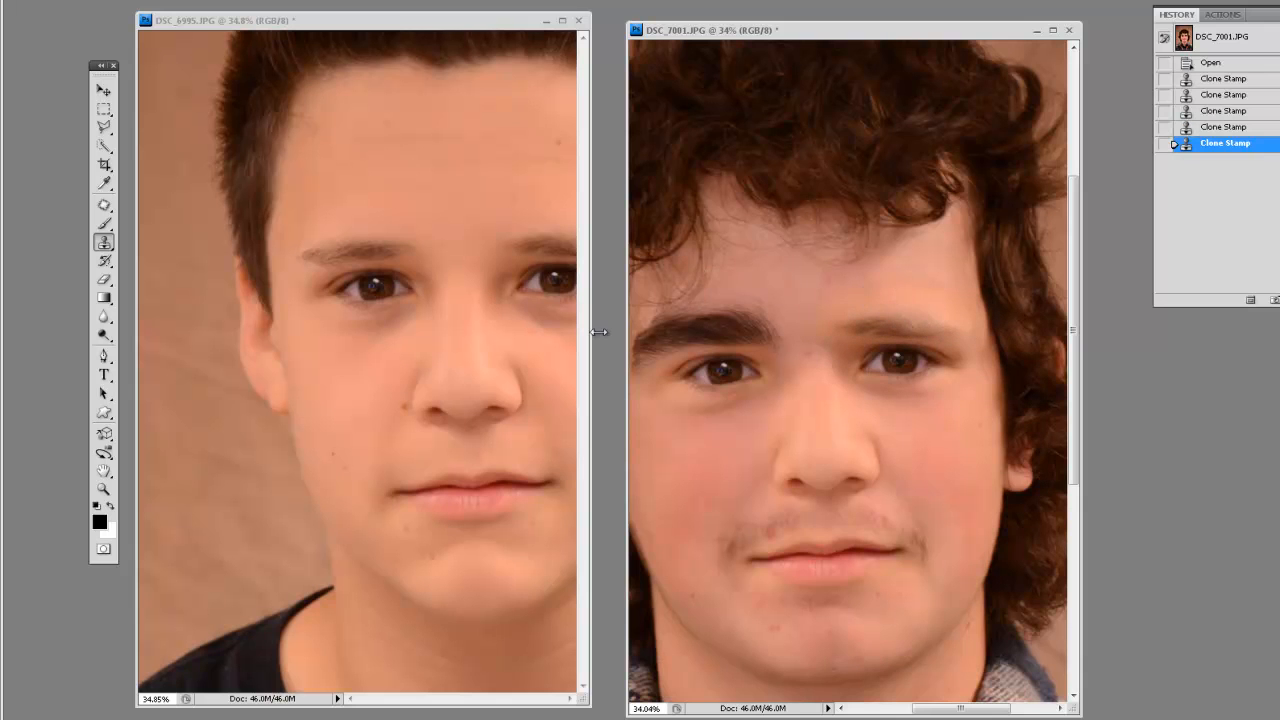
Try cloning the left-hand eyebrow from DSC_6995.JPG over the matching eyebrow in DSC_7001.JPG, and undo that stroke
click(406, 244)
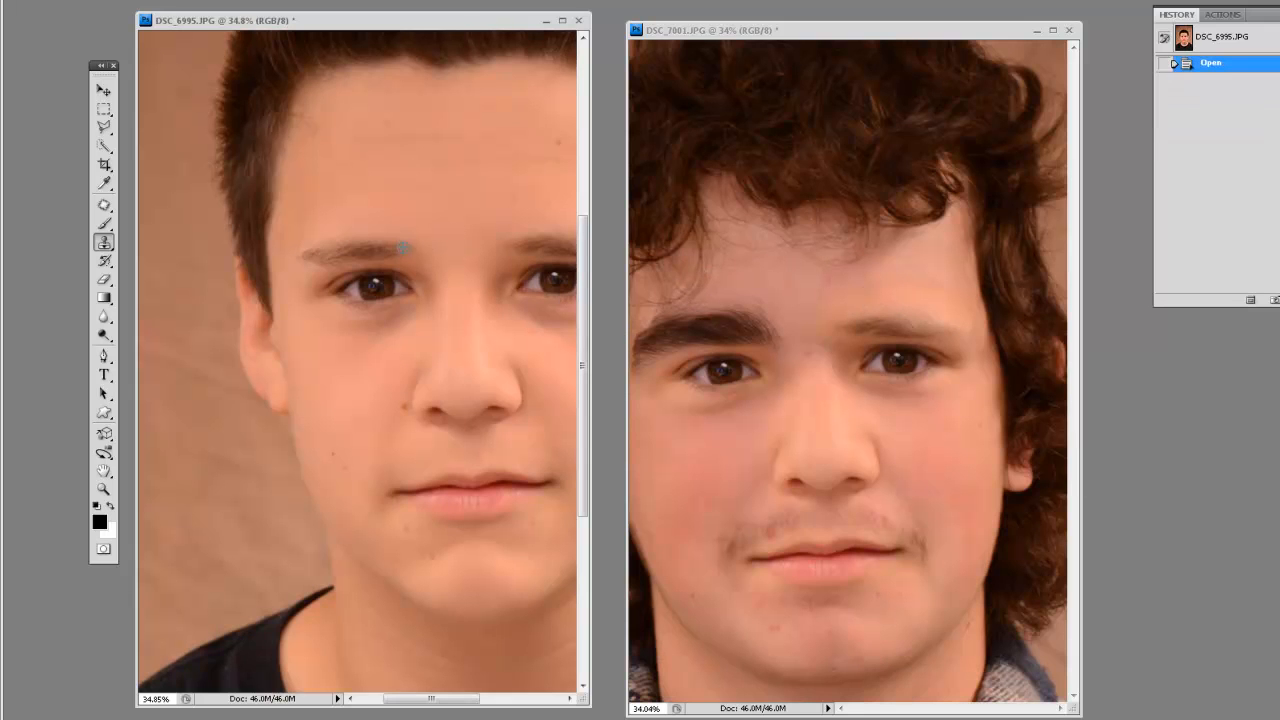
click(753, 326)
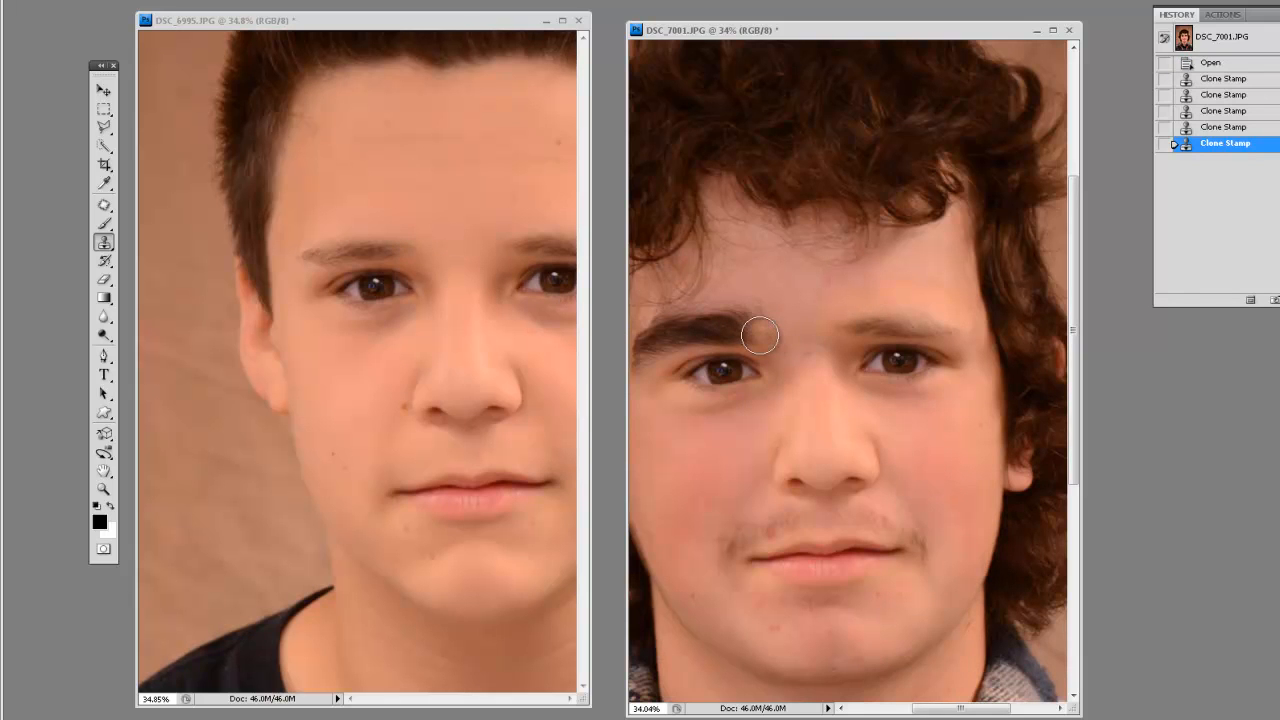
mouse_move(765, 336)
mouse_down()
mouse_move(720, 325)
mouse_move(745, 323)
mouse_move(644, 355)
mouse_move(685, 328)
mouse_move(800, 372)
mouse_up()
key(x)
key(c)
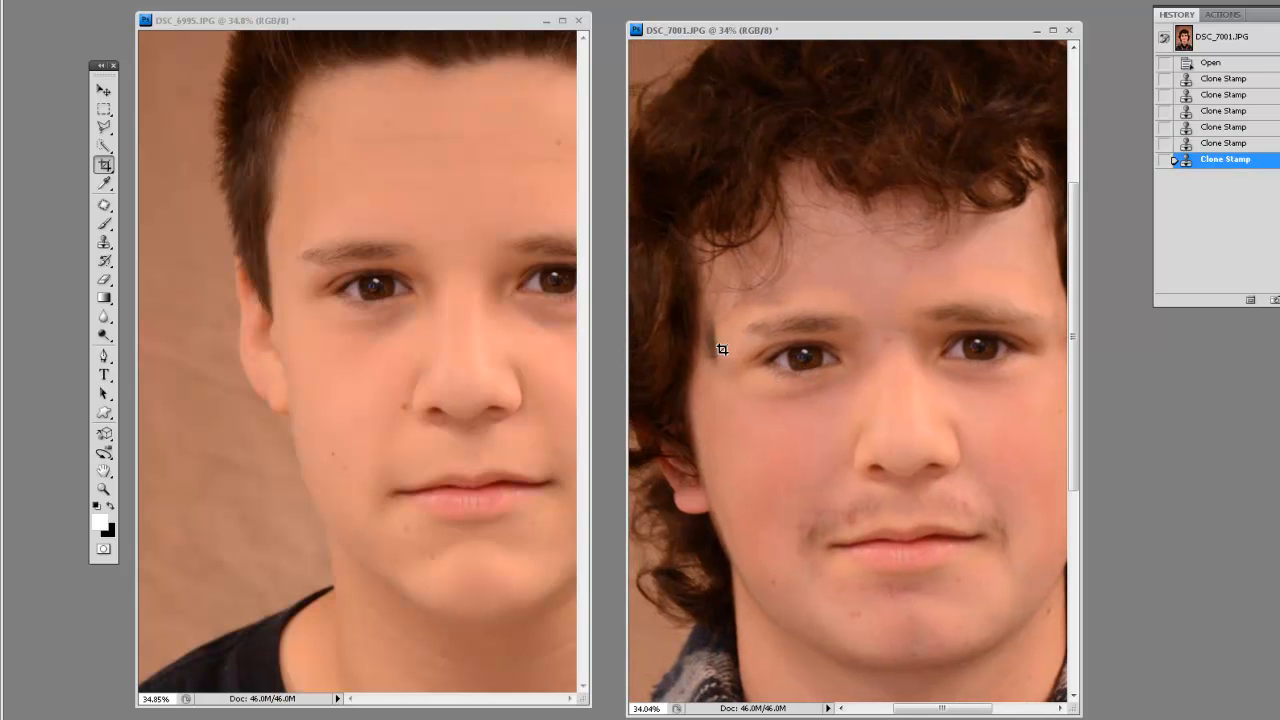
key(v)
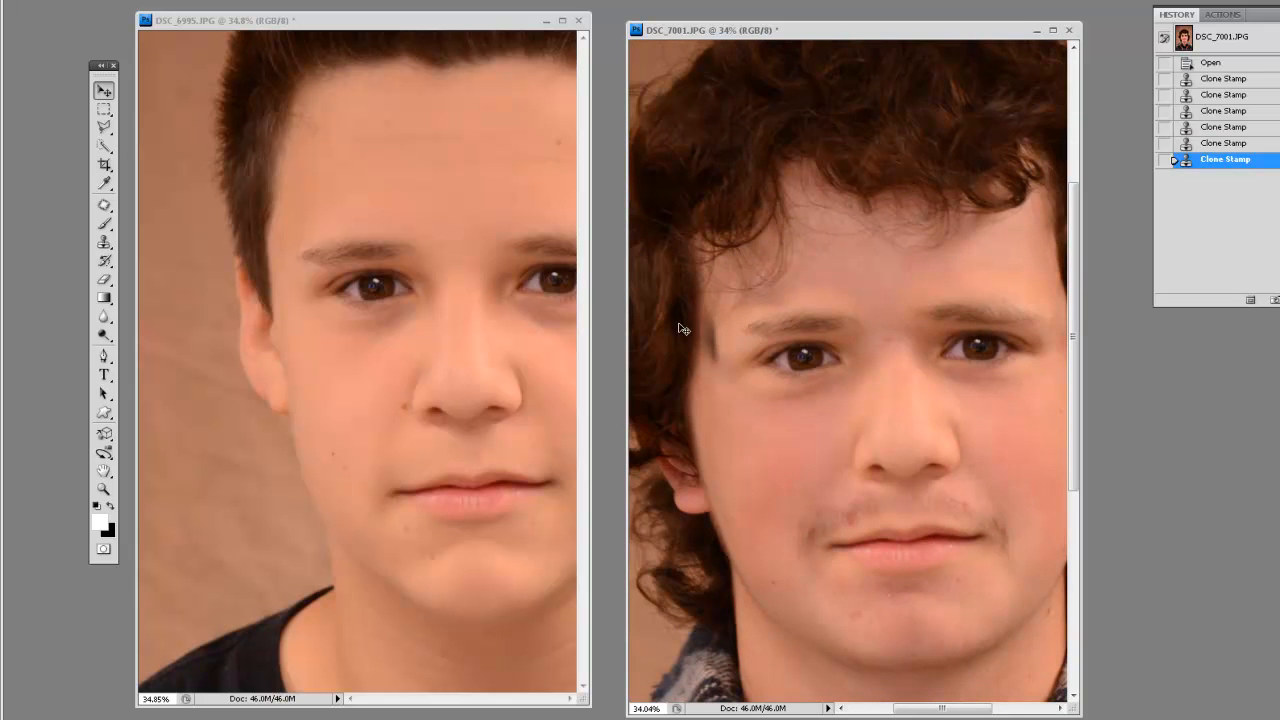
key(ctrl+z)
Resample the inner end of the left-hand eyebrow, clone it over the one in DSC_7001.JPG, and cover the leftover brow at the temple with nearby skin
click(392, 252)
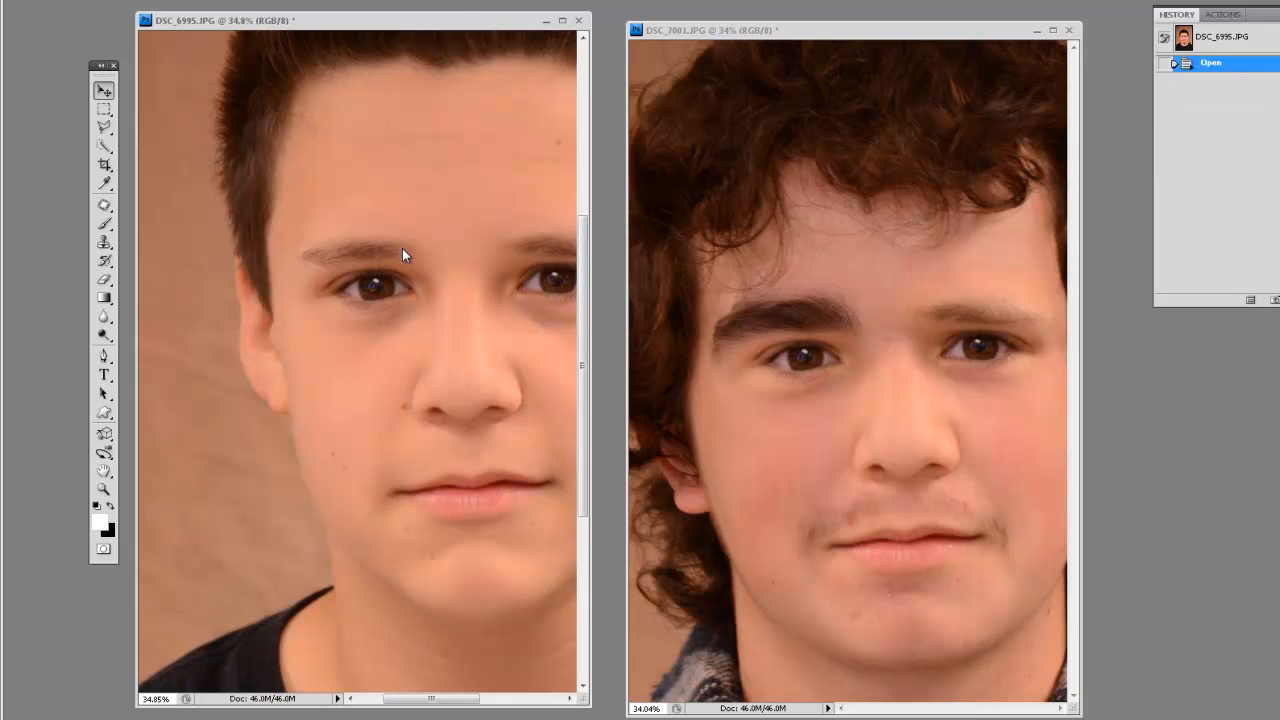
key(s)
click(833, 312)
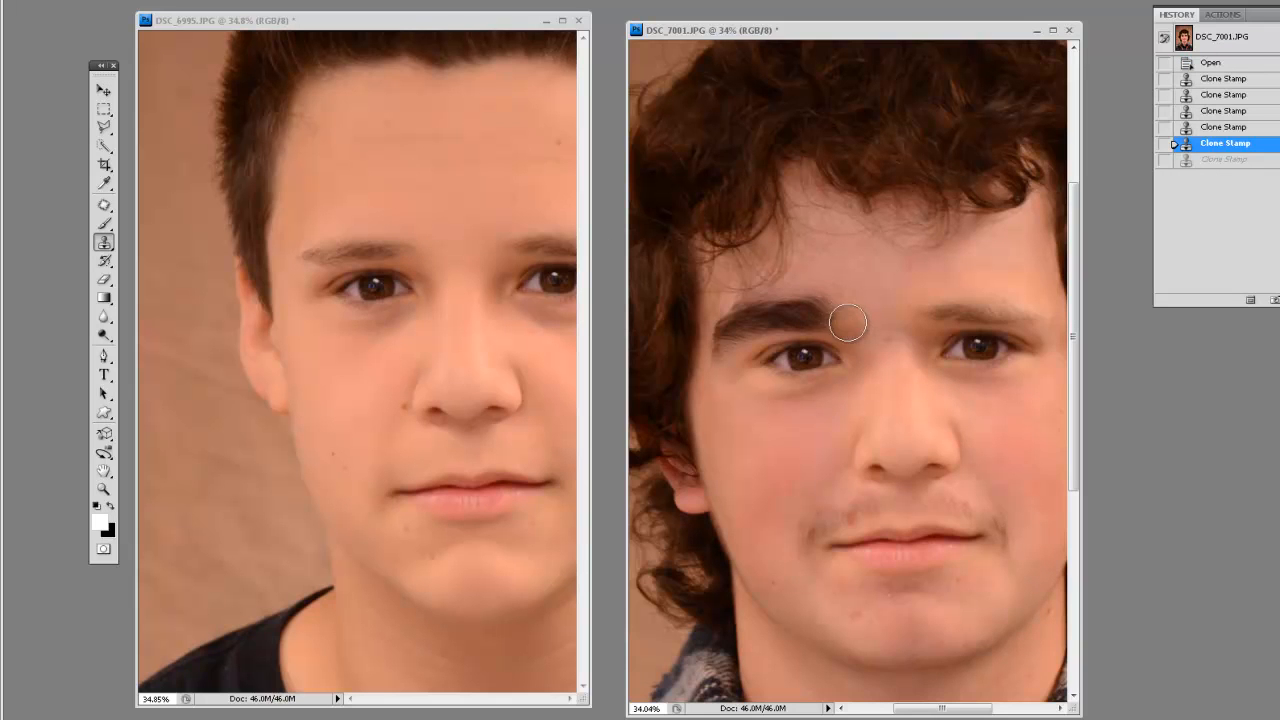
mouse_move(840, 318)
mouse_down()
mouse_move(790, 313)
mouse_move(729, 329)
mouse_move(727, 345)
mouse_move(785, 320)
mouse_move(852, 314)
mouse_move(837, 318)
mouse_up()
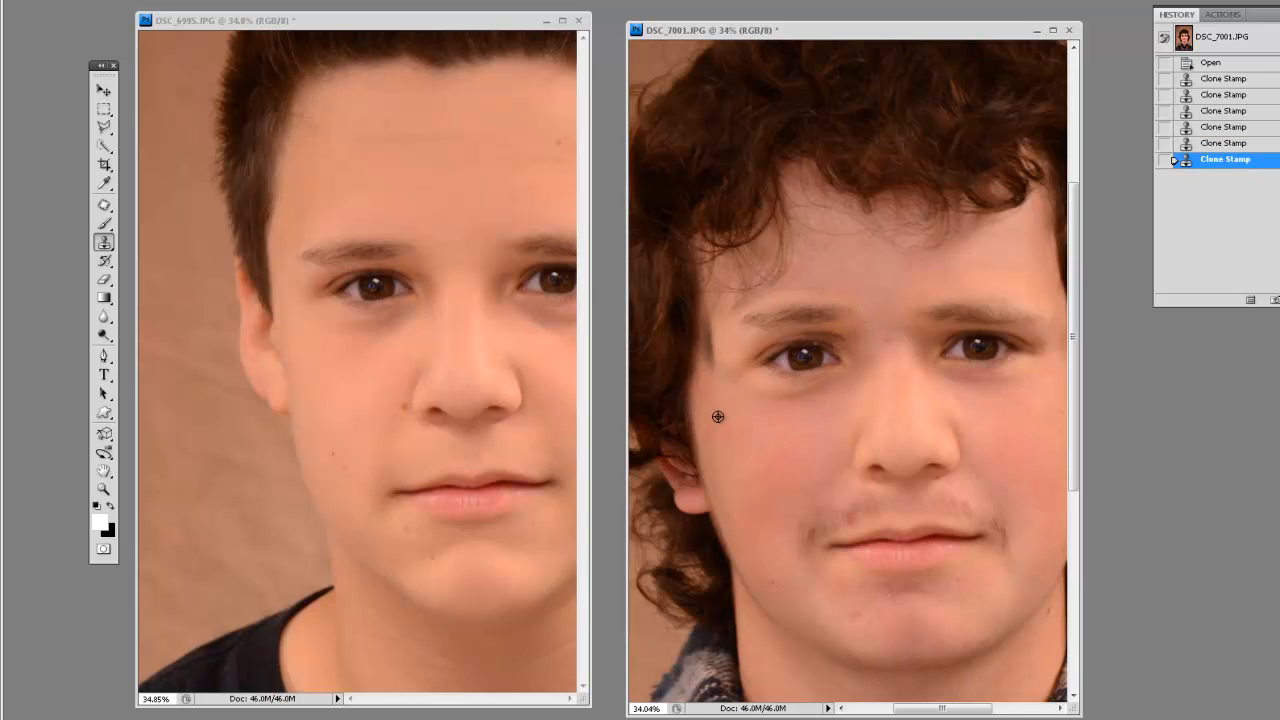
mouse_move(713, 370)
mouse_down()
mouse_move(715, 318)
mouse_move(714, 369)
mouse_up()
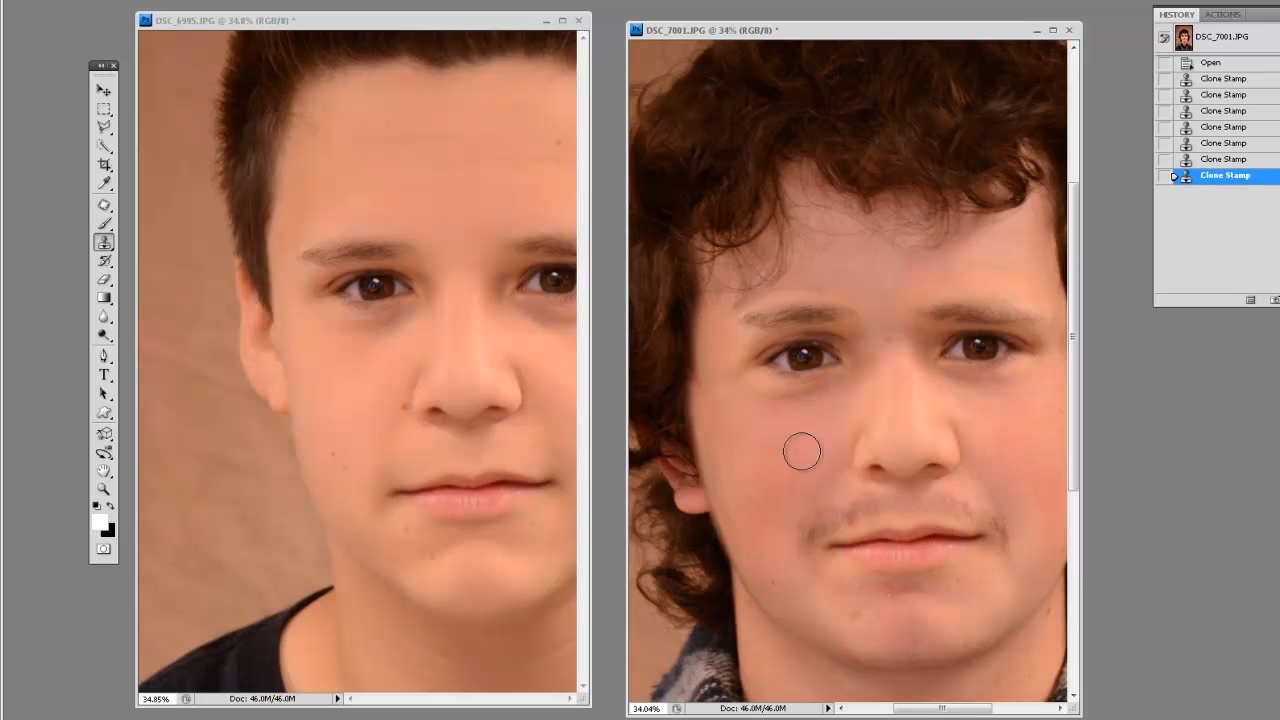
scroll(805, 449, down, 3)
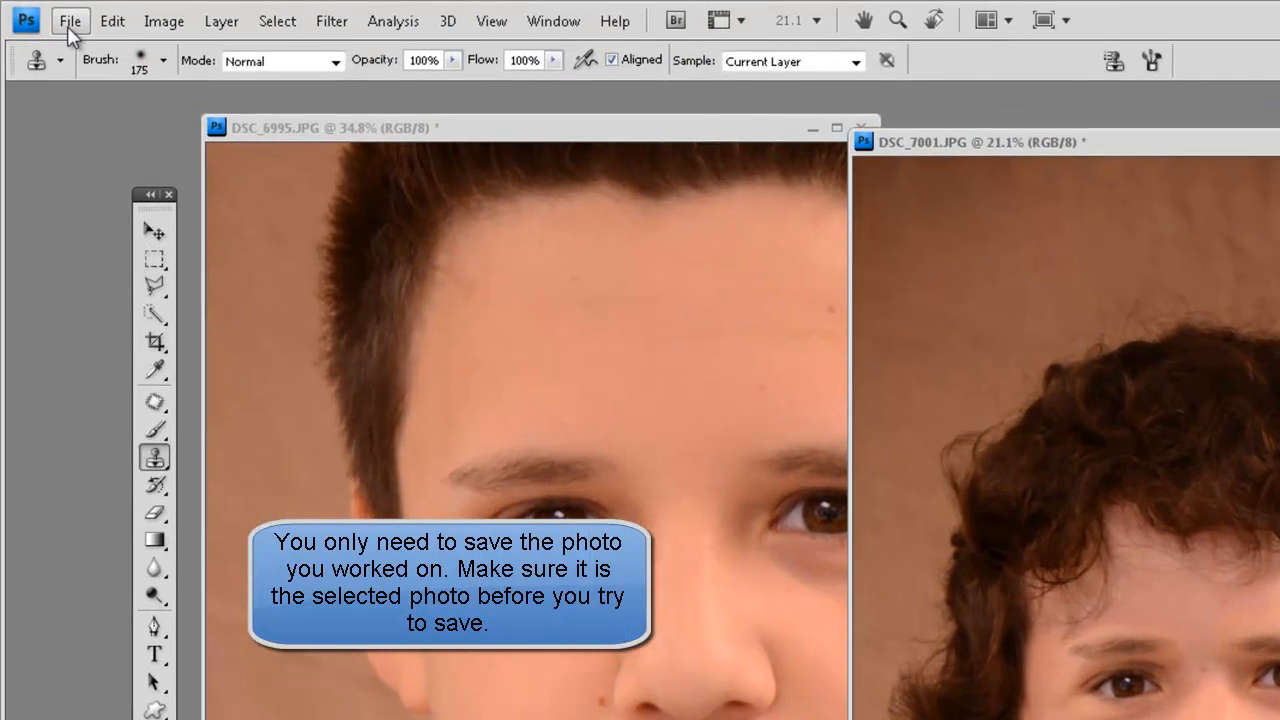
Start saving DSC_7001.JPG as a new file and create a folder named THE GRADING FOLDER inside PERIOD 1
click(69, 22)
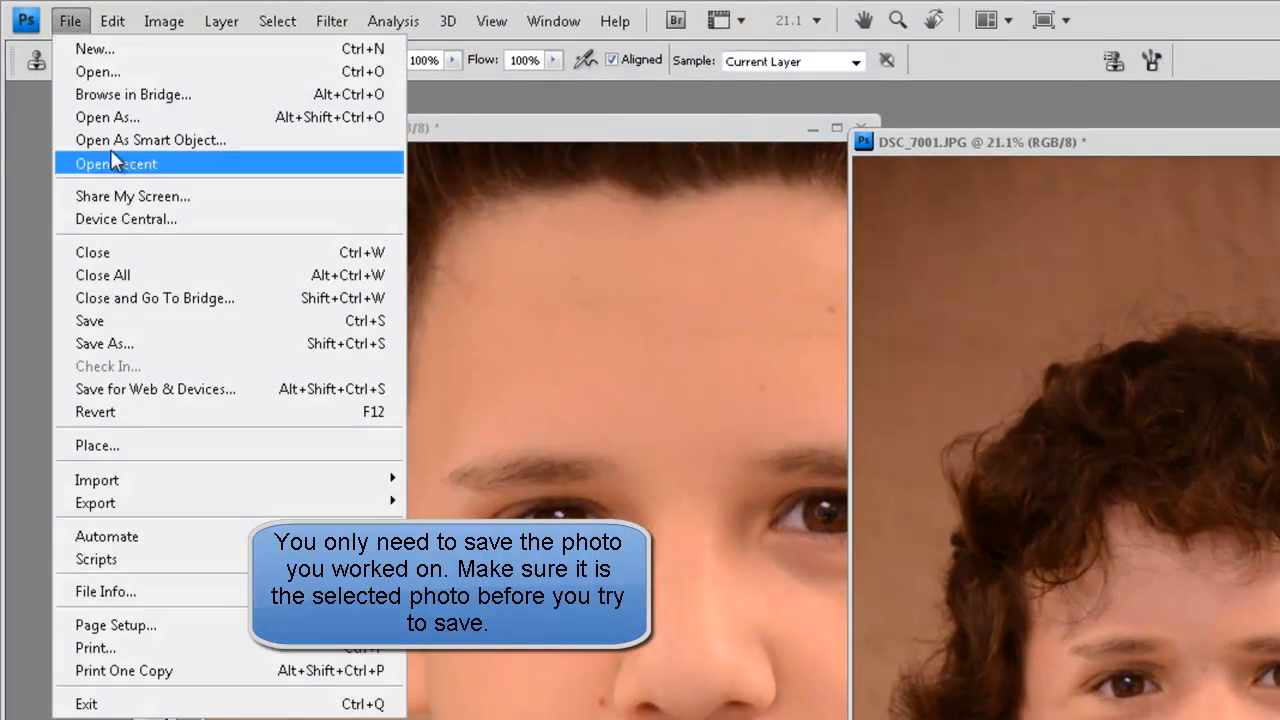
click(95, 344)
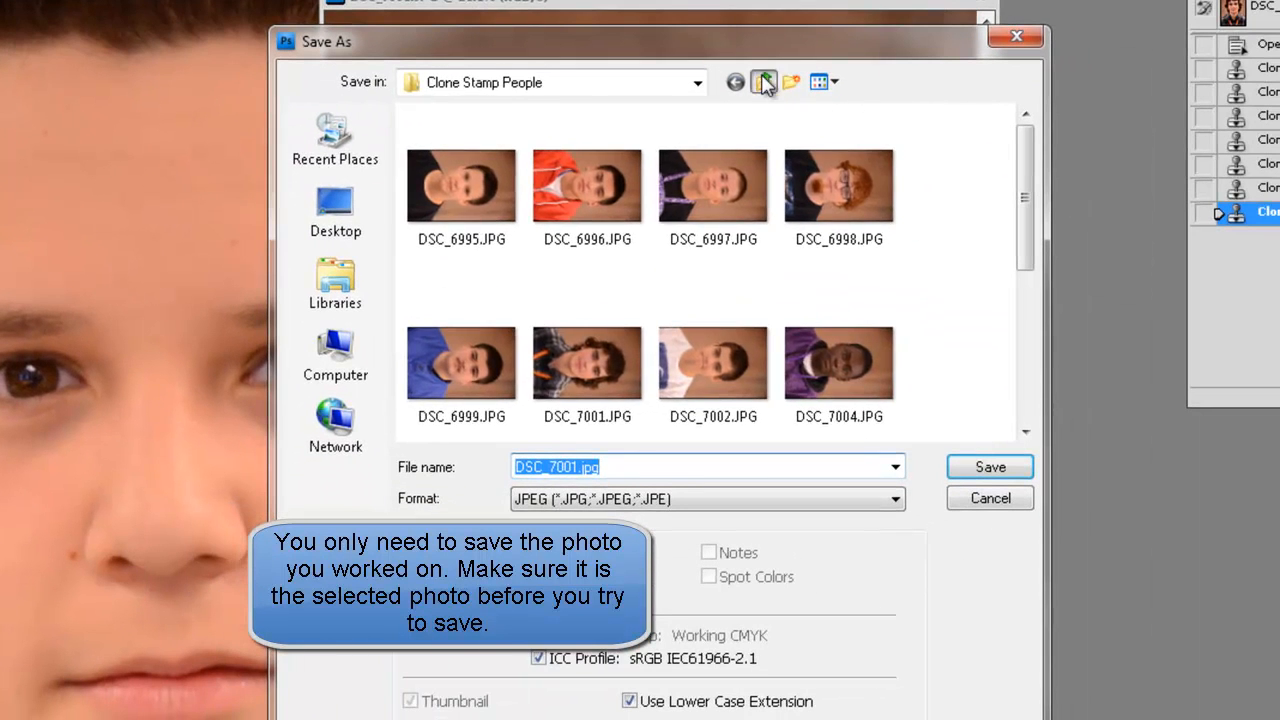
click(765, 83)
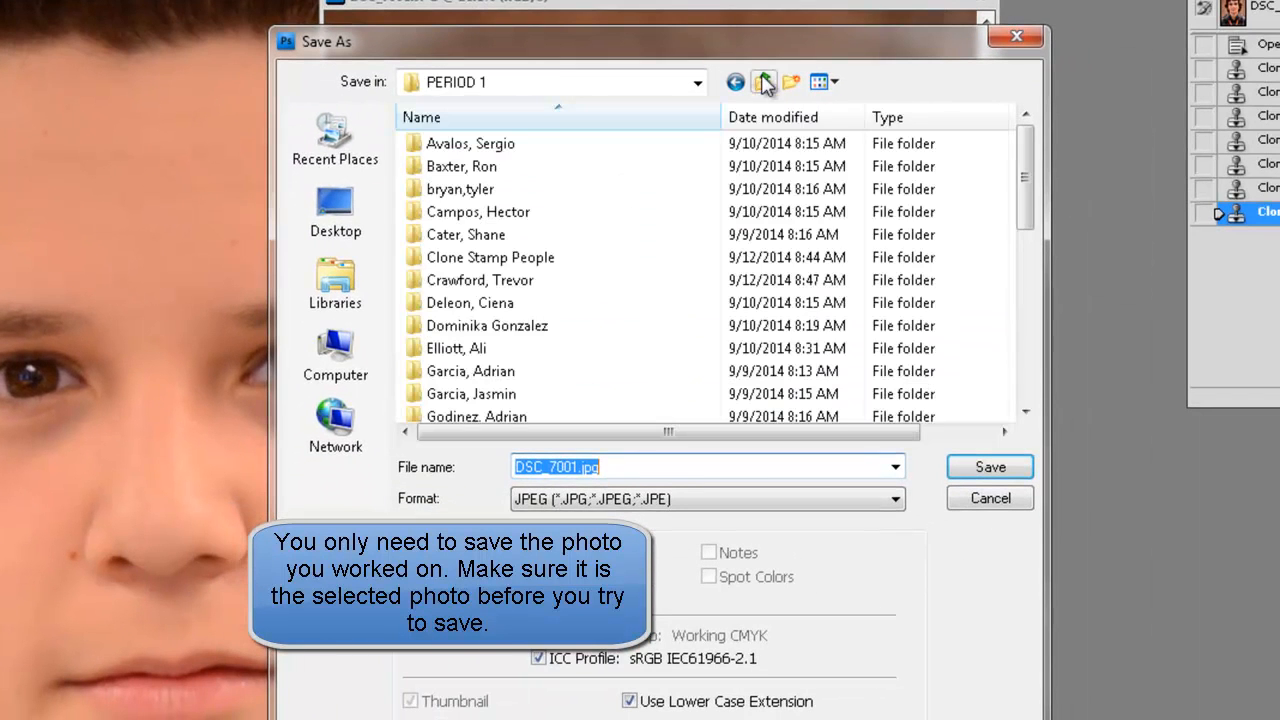
click(520, 258)
scroll(530, 275, down, 6)
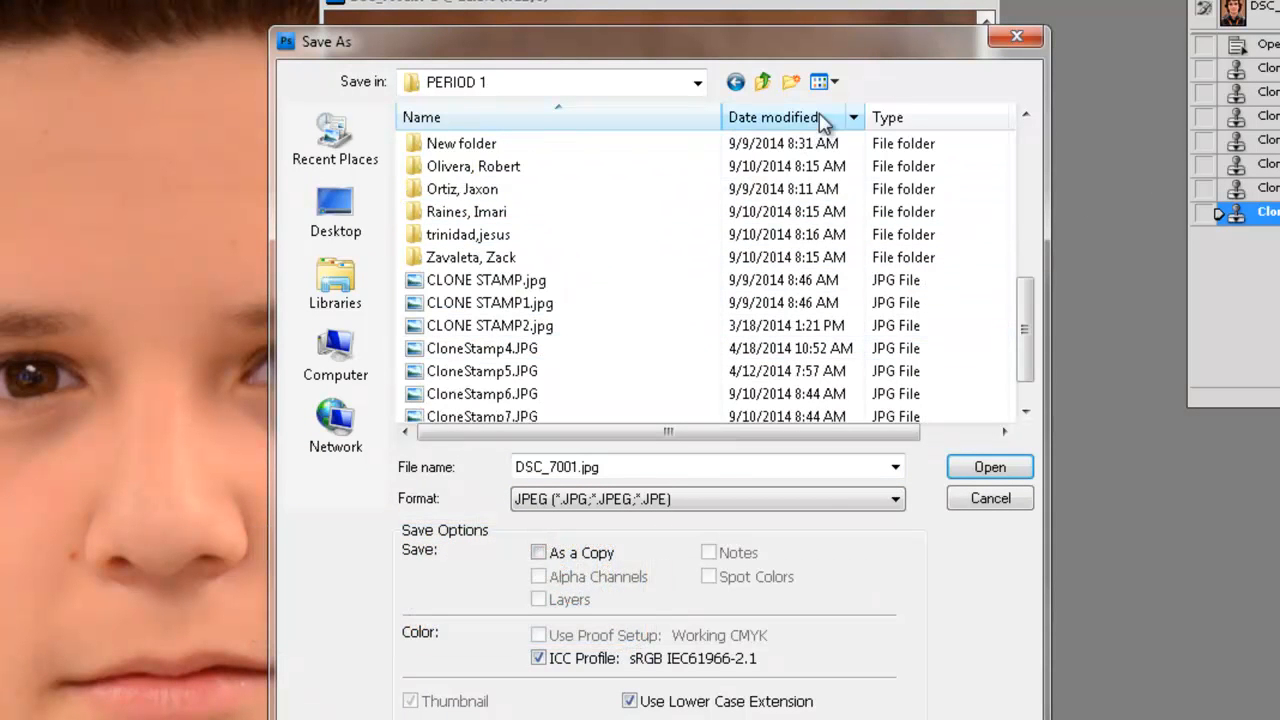
click(791, 83)
text(THE GRADING FO)
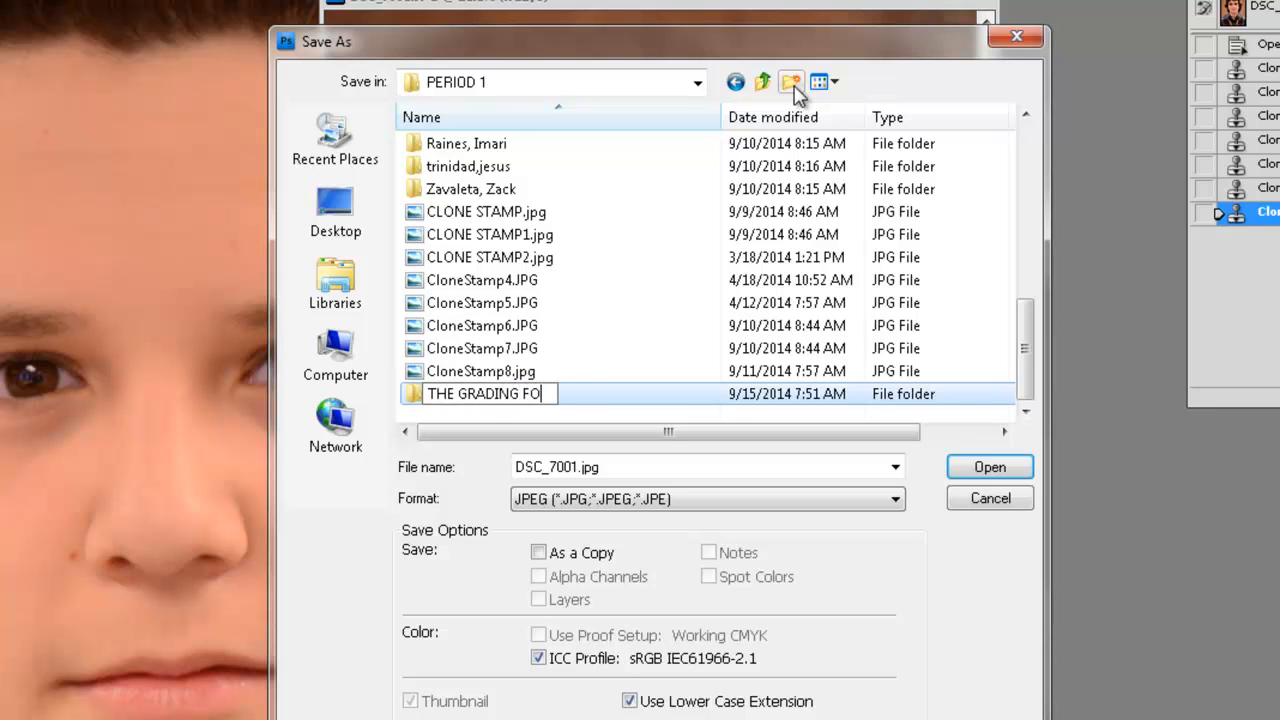
text(LDER)
key(Return)
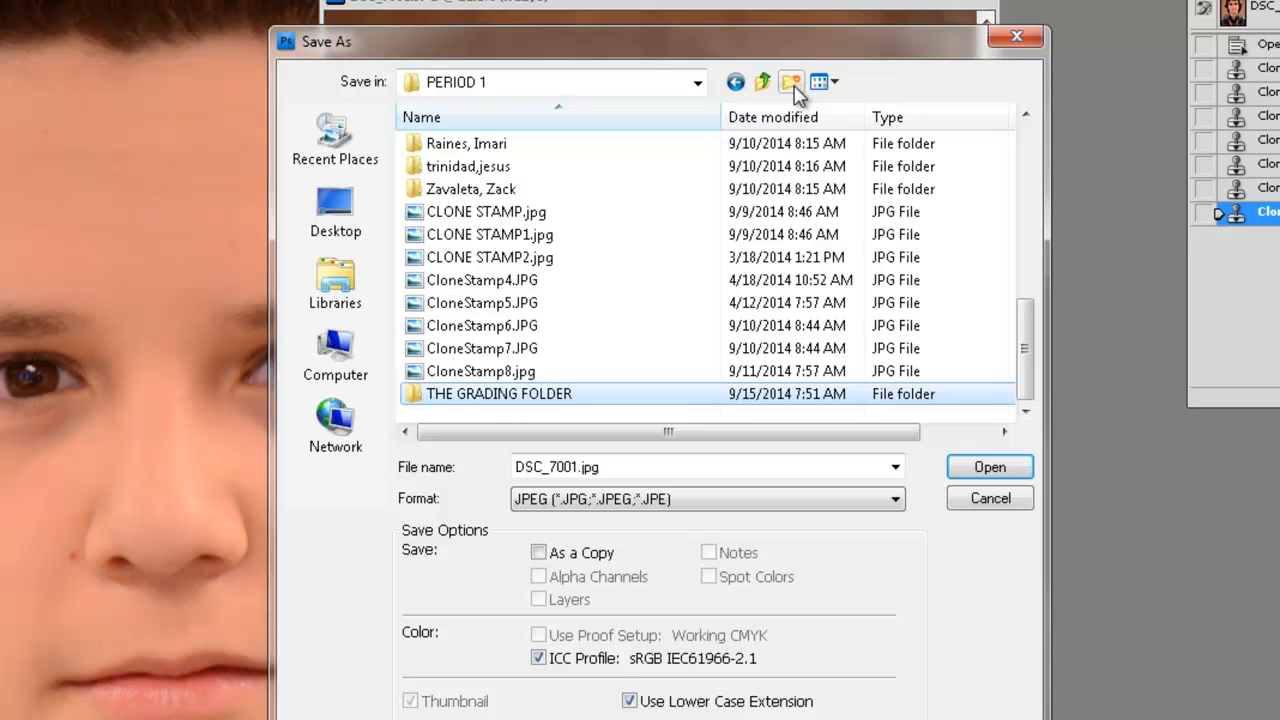
Create a subfolder named COMBINE PEOPLE inside THE GRADING FOLDER
double_click(567, 396)
click(791, 84)
text(COMBINE PEOPLE)
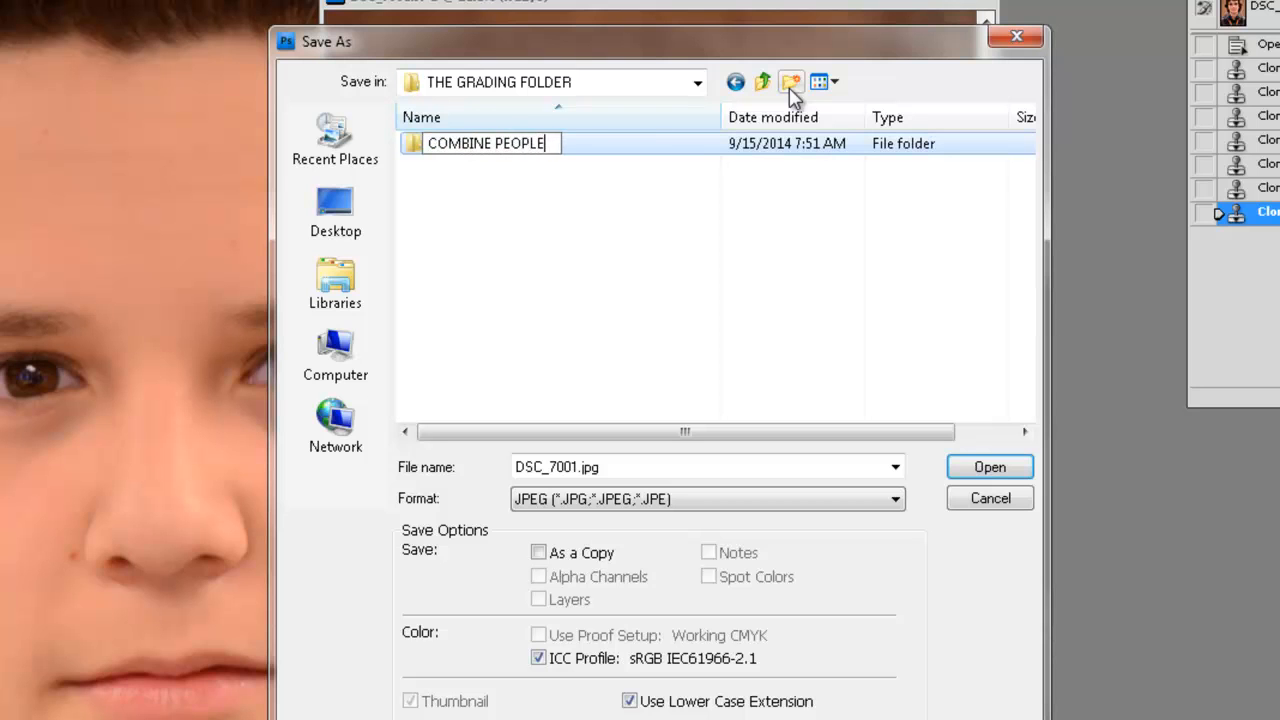
key(Return)
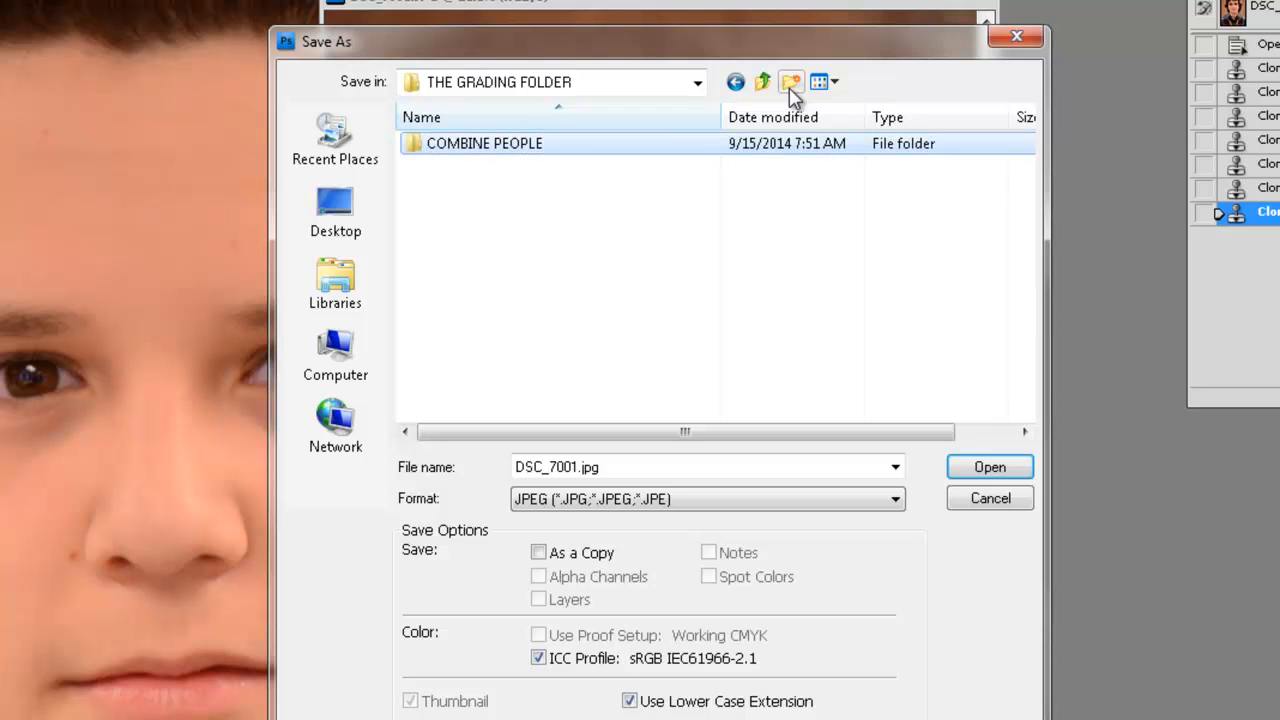
Save the edited portrait in the COMBINE PEOPLE folder as the JPEG file DSC_7001.jpg
double_click(655, 150)
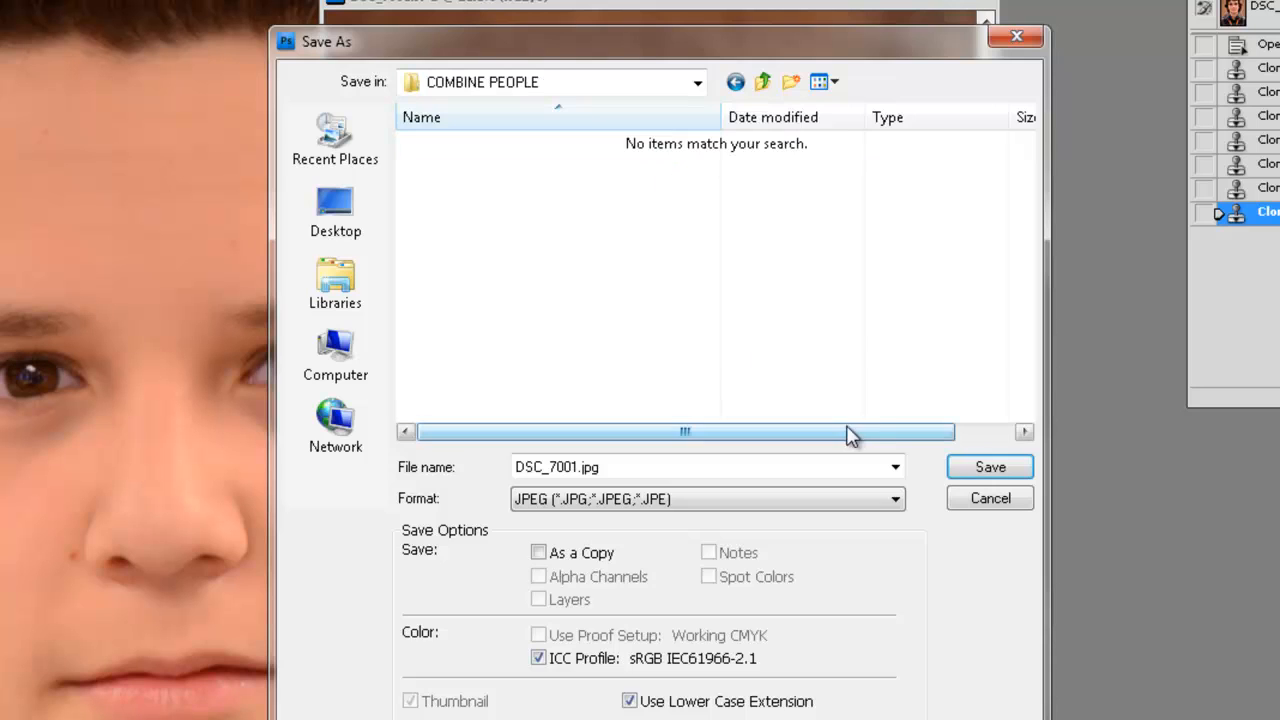
click(1010, 467)
click(761, 205)
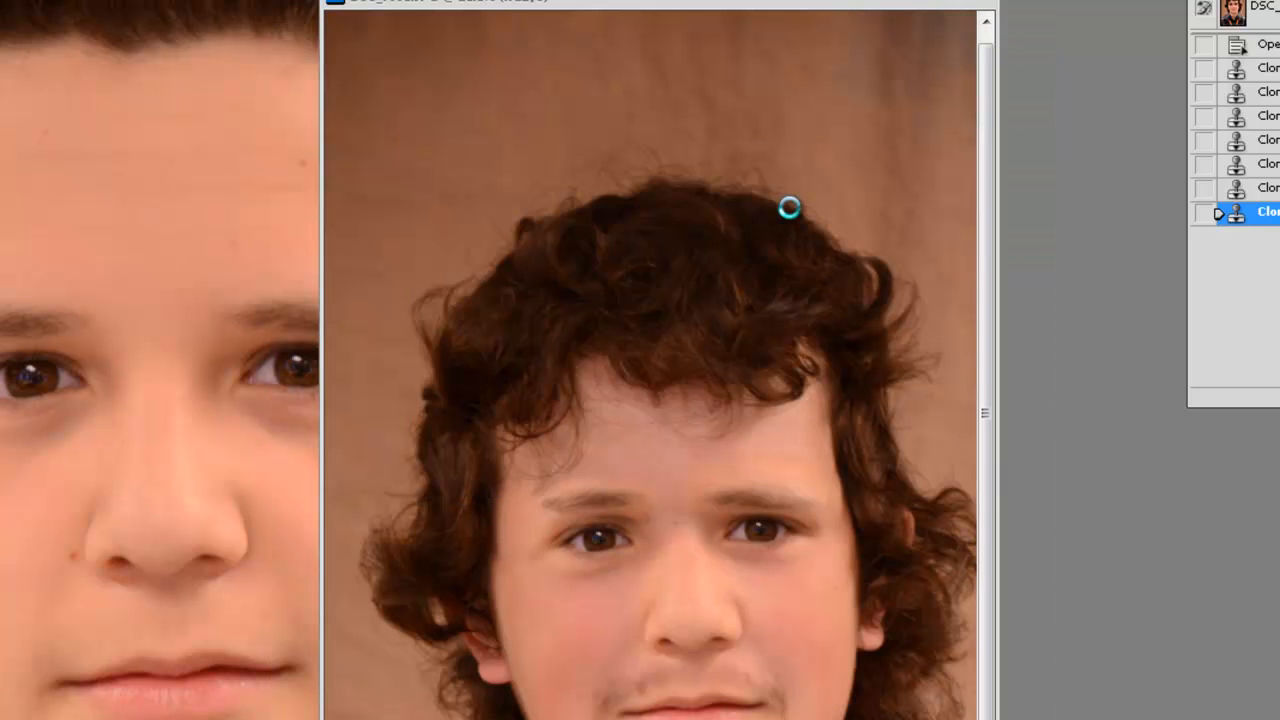